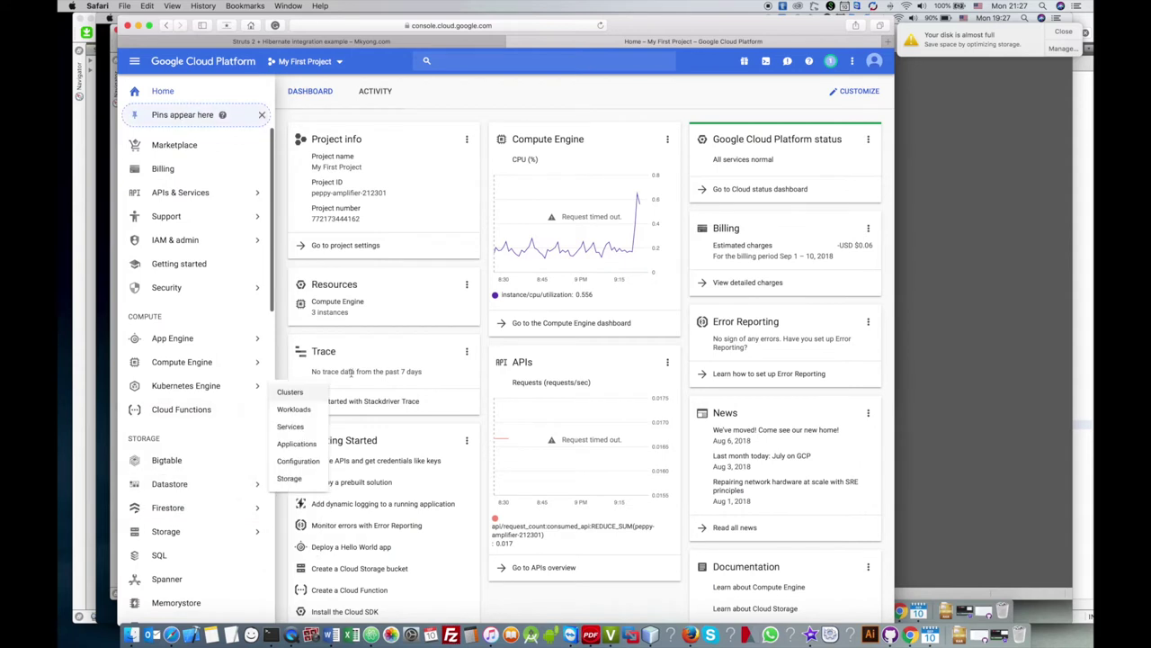
Scroll the navigation menu down to Storage and open the SQL section.
{"action": "scroll", "coordinate": [238, 481], "scroll_direction": "down", "scroll_amount": 3}
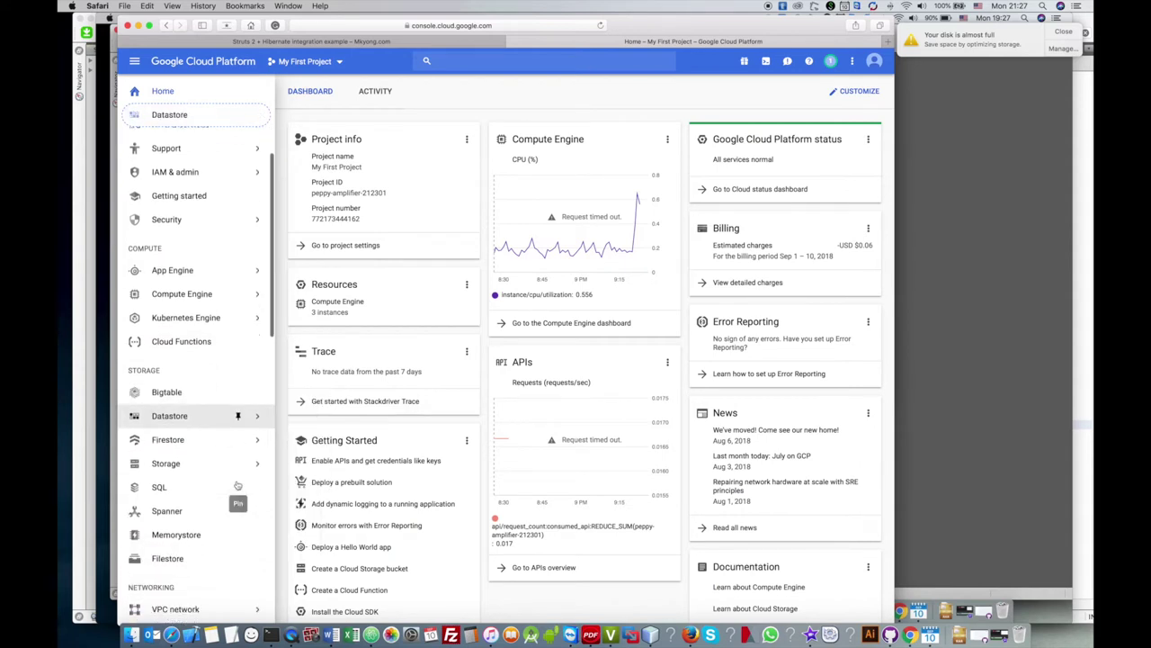
{"action": "left_click", "coordinate": [165, 487]}
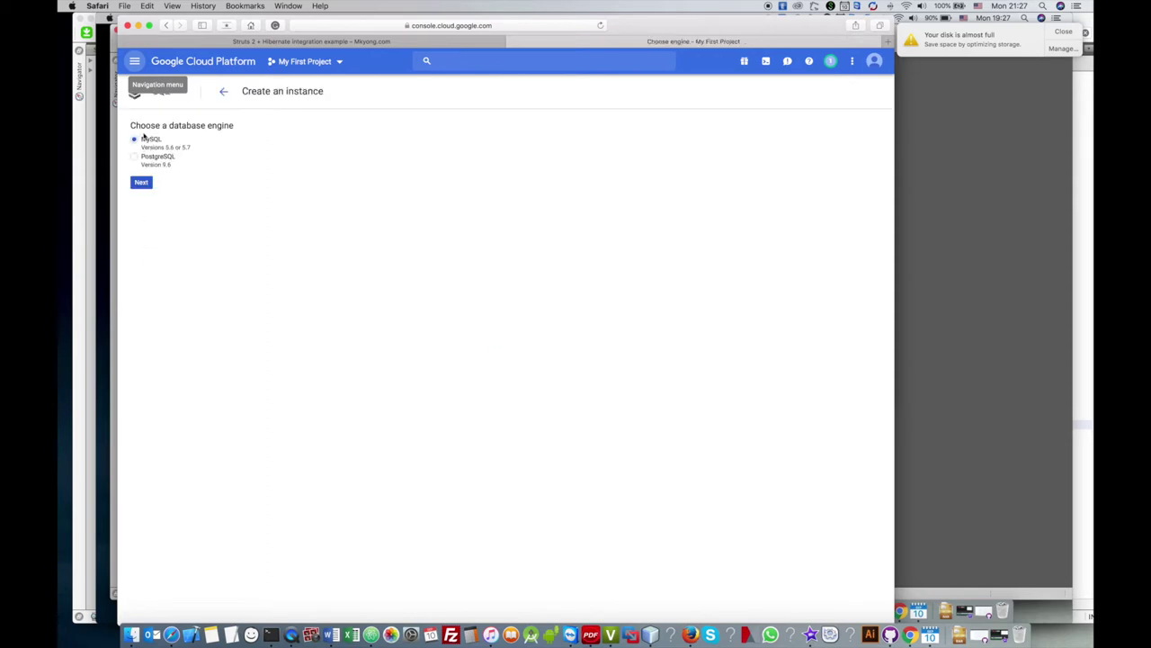
Choose MySQL as the database engine and select the Second Generation instance type.
{"action": "left_click", "coordinate": [141, 183]}
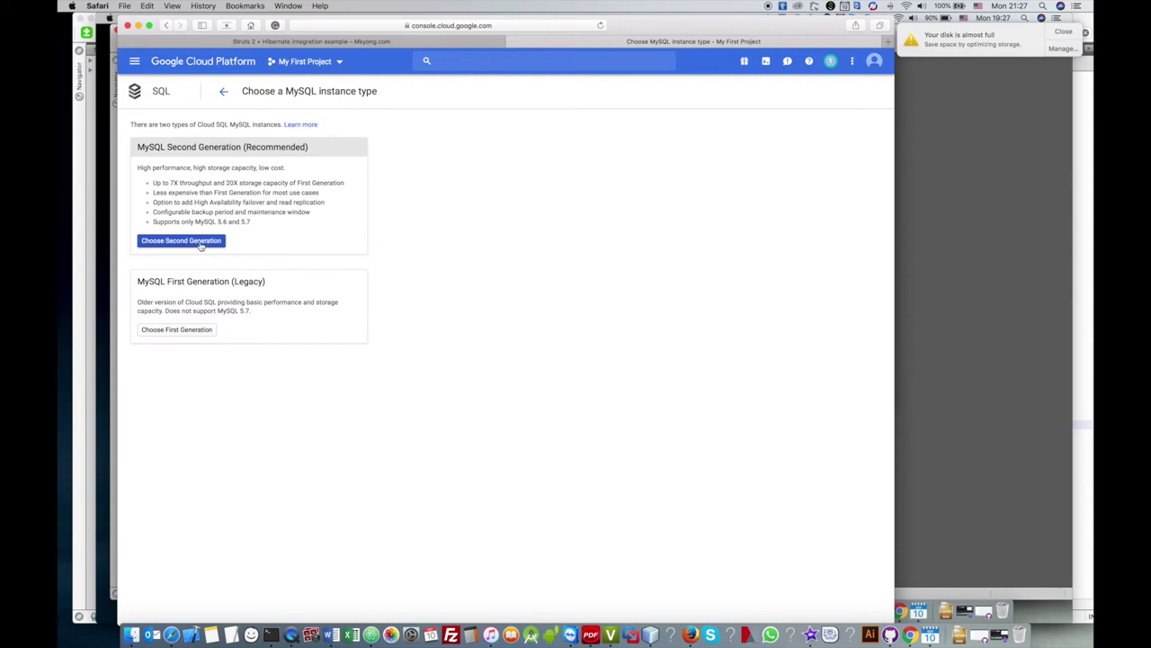
{"action": "left_click", "coordinate": [201, 246]}
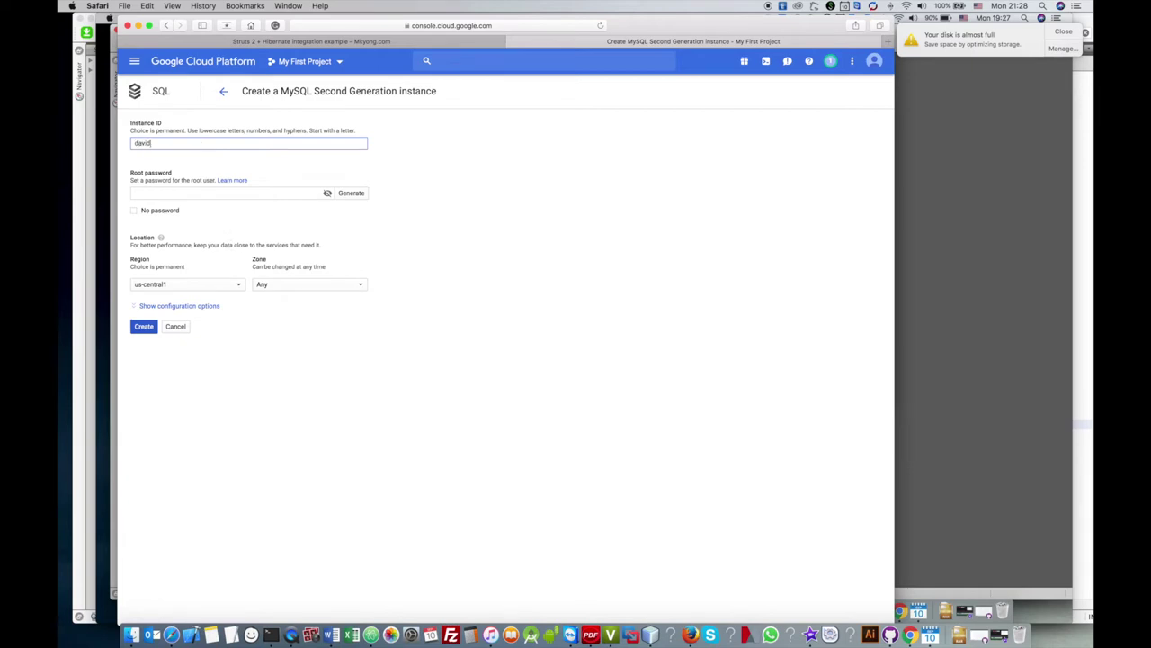
Enter instance ID david-mysql, set a root password, keep us-central1, and create the instance.
{"action": "type", "text": "-"}
{"action": "type", "text": "my"}
{"action": "type", "text": "-mys"}
{"action": "left_click", "coordinate": [190, 192]}
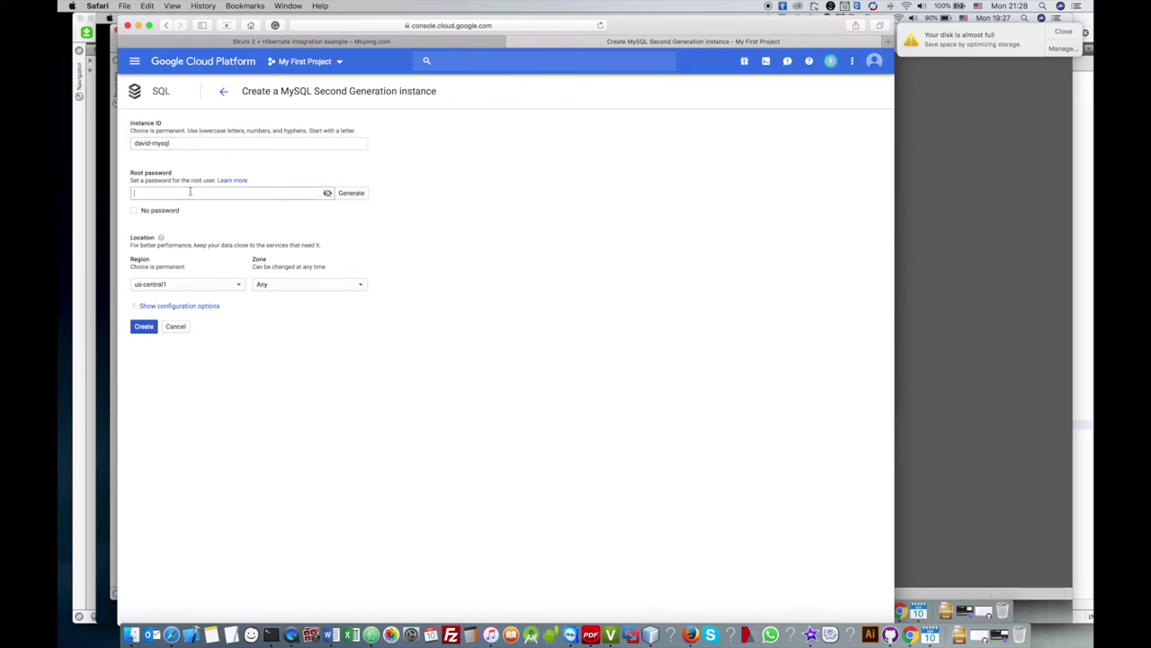
{"action": "left_click", "coordinate": [328, 192]}
{"action": "left_click_drag", "start_coordinate": [161, 193], "coordinate": [99, 194]}
{"action": "key", "text": "BackSpace"}
{"action": "left_click", "coordinate": [146, 327]}
{"action": "left_click", "coordinate": [145, 329]}
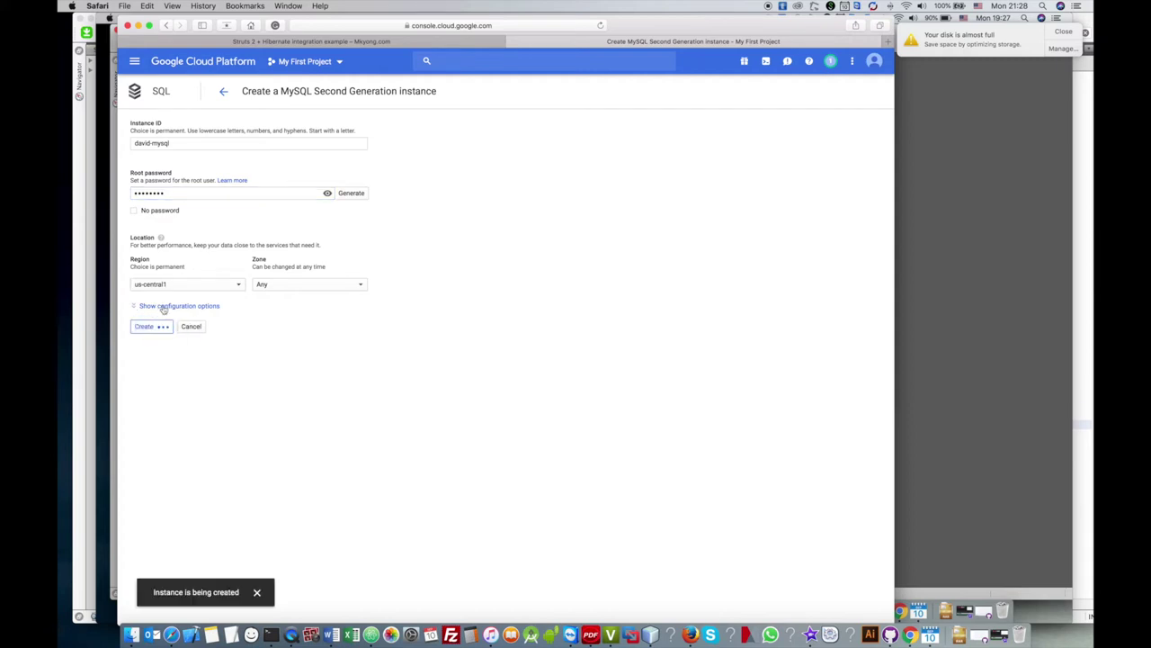
Expand and review the configuration options while david-mysql is being created.
{"action": "left_click", "coordinate": [164, 307]}
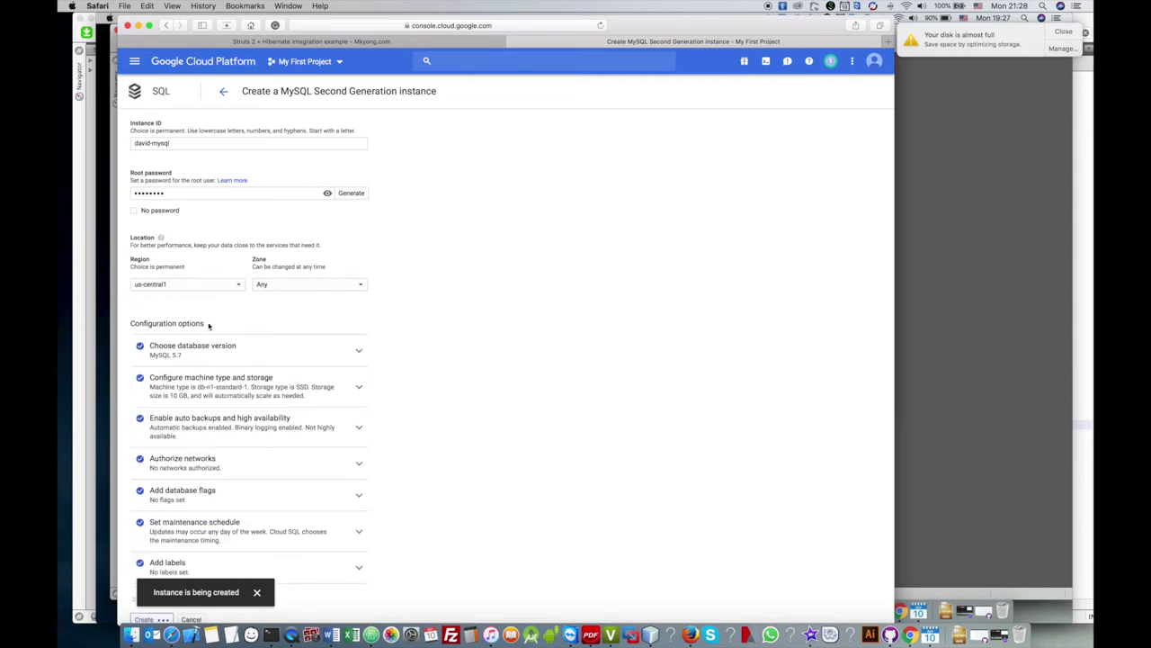
{"action": "scroll", "coordinate": [216, 357], "scroll_direction": "down", "scroll_amount": 1}
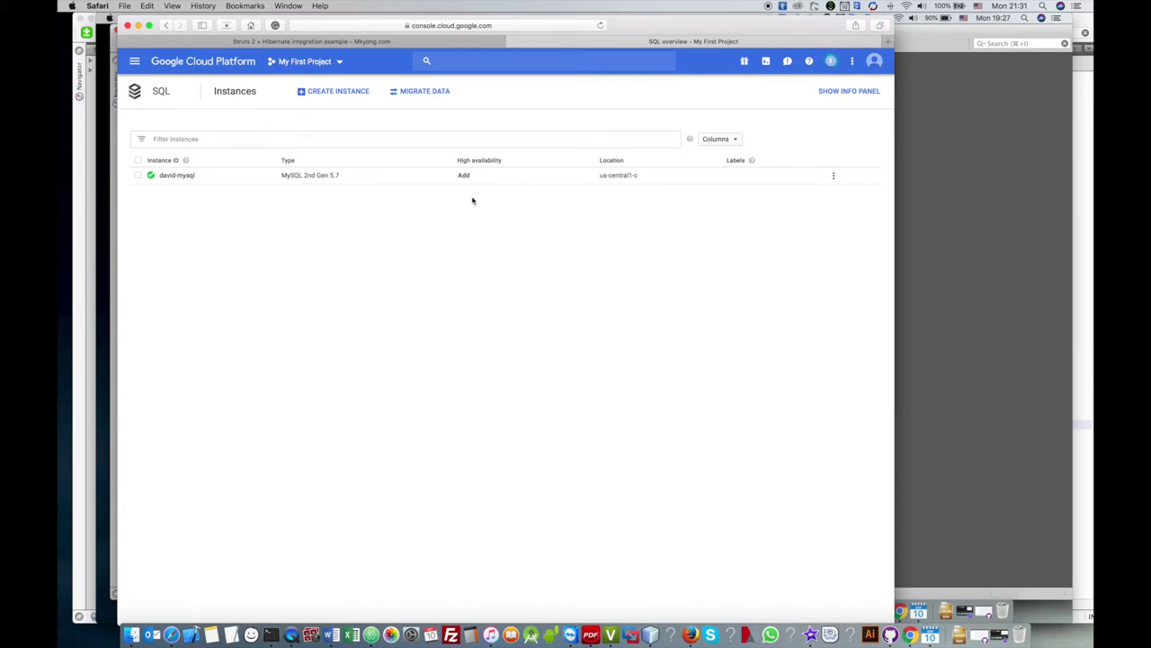
Open david-mysql's instance details and copy its primary IP address 35.226.63.151.
{"action": "left_click", "coordinate": [834, 177]}
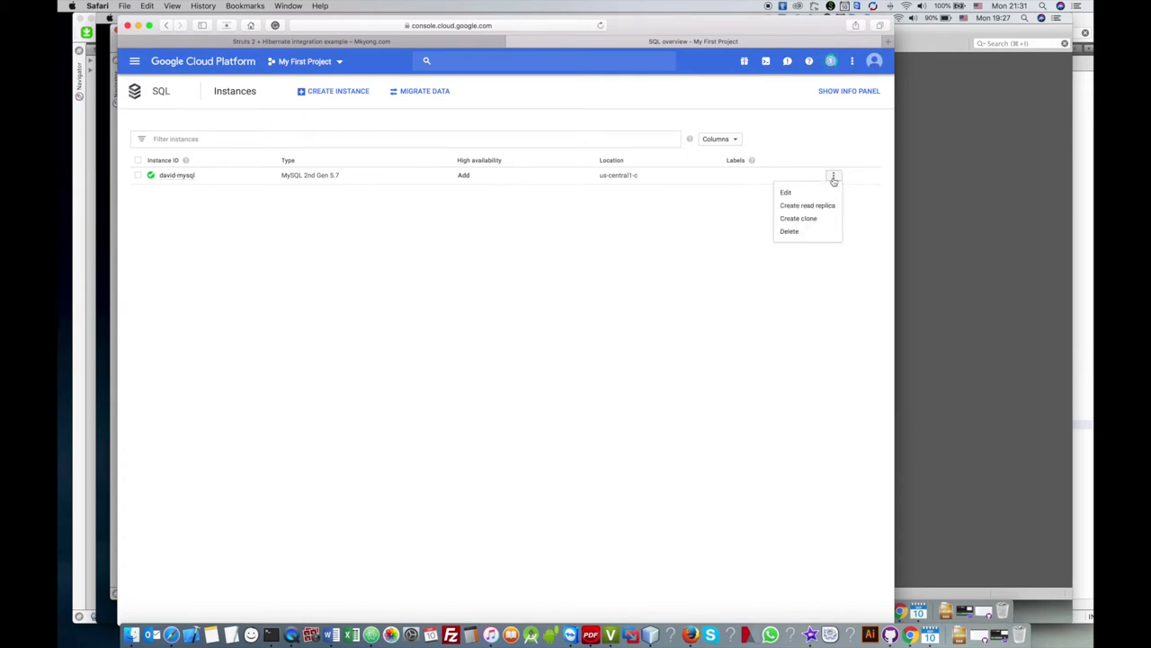
{"action": "left_click", "coordinate": [834, 177]}
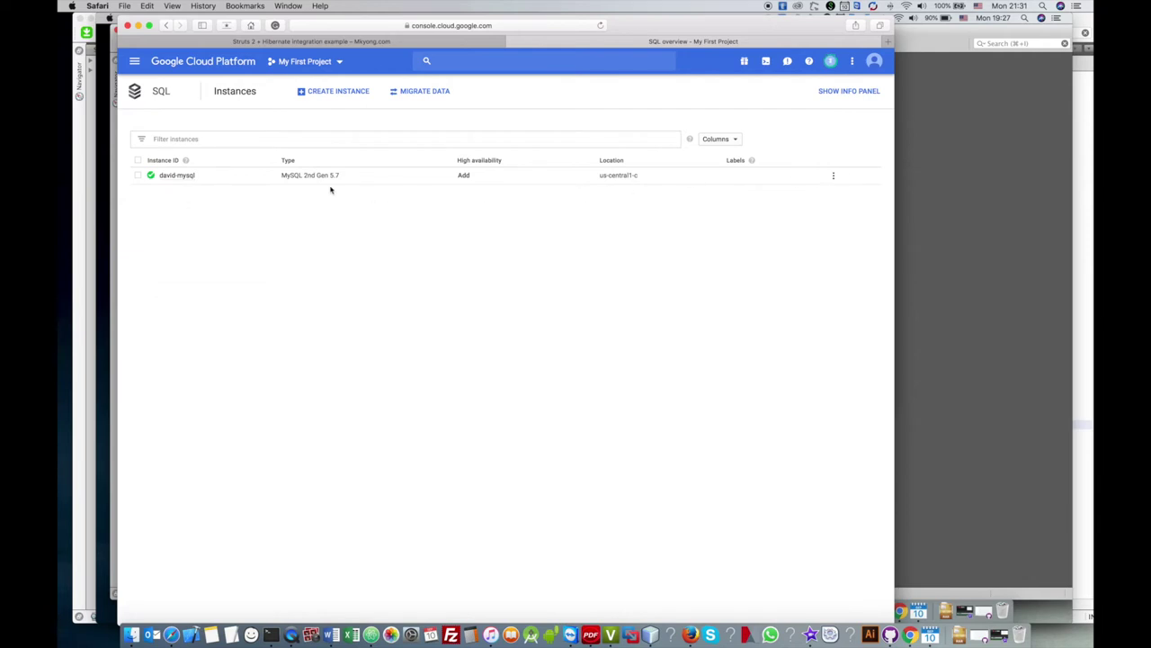
{"action": "left_click", "coordinate": [179, 176]}
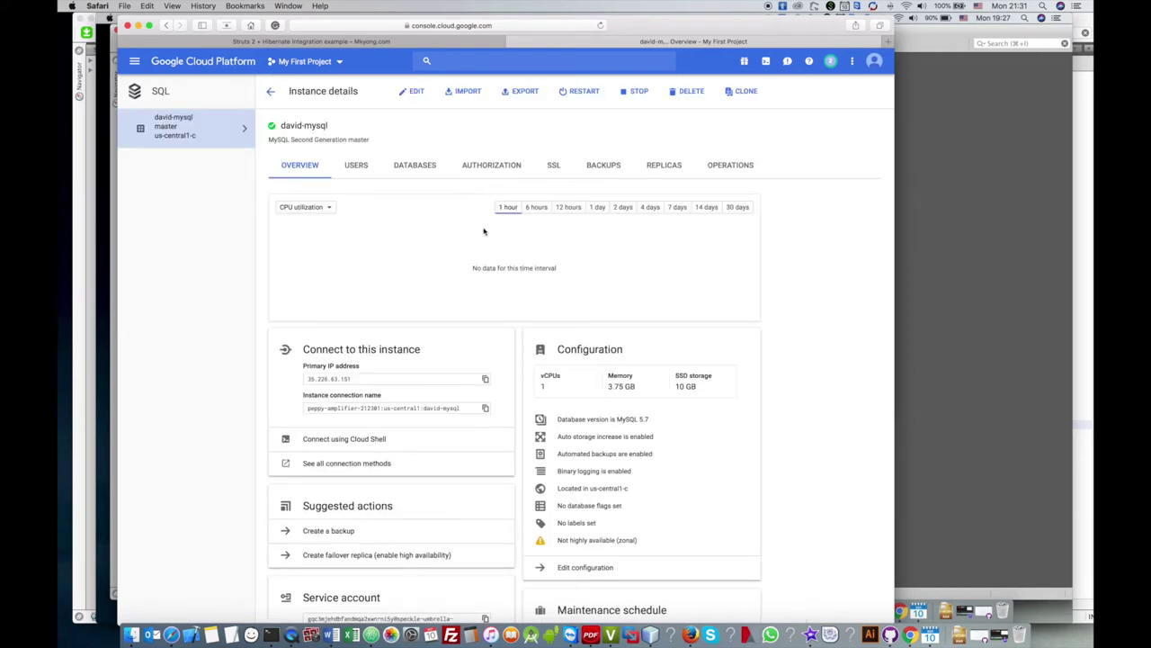
{"action": "scroll", "coordinate": [537, 363], "scroll_direction": "down", "scroll_amount": 3}
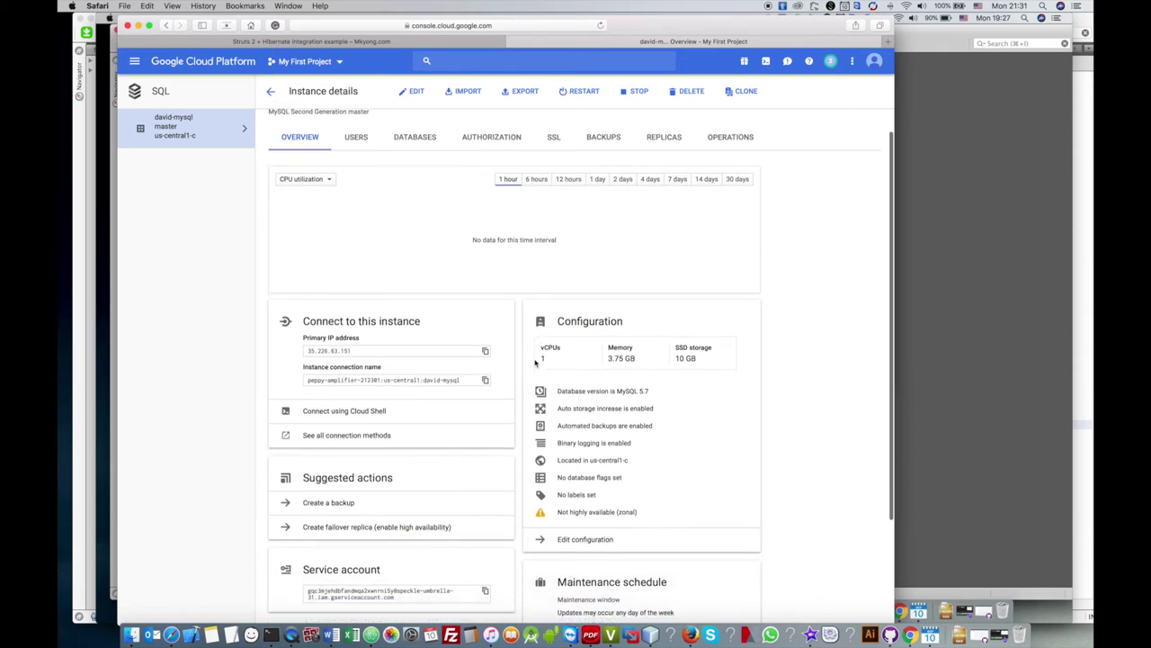
{"action": "scroll", "coordinate": [535, 362], "scroll_direction": "down", "scroll_amount": 1}
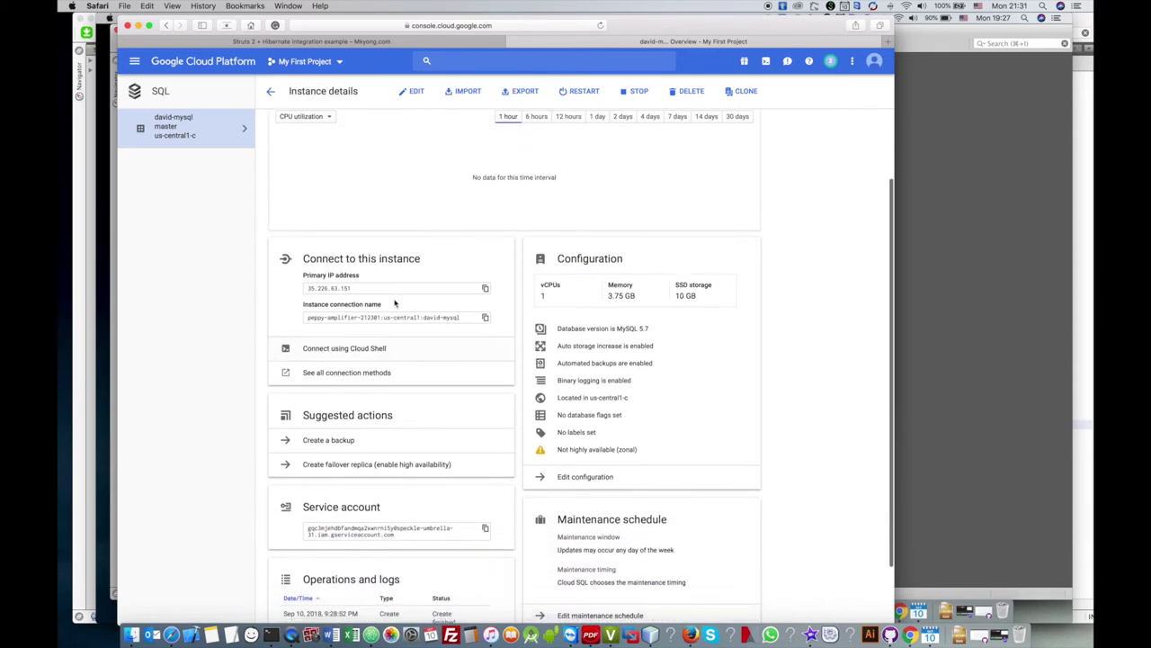
{"action": "left_click", "coordinate": [364, 291]}
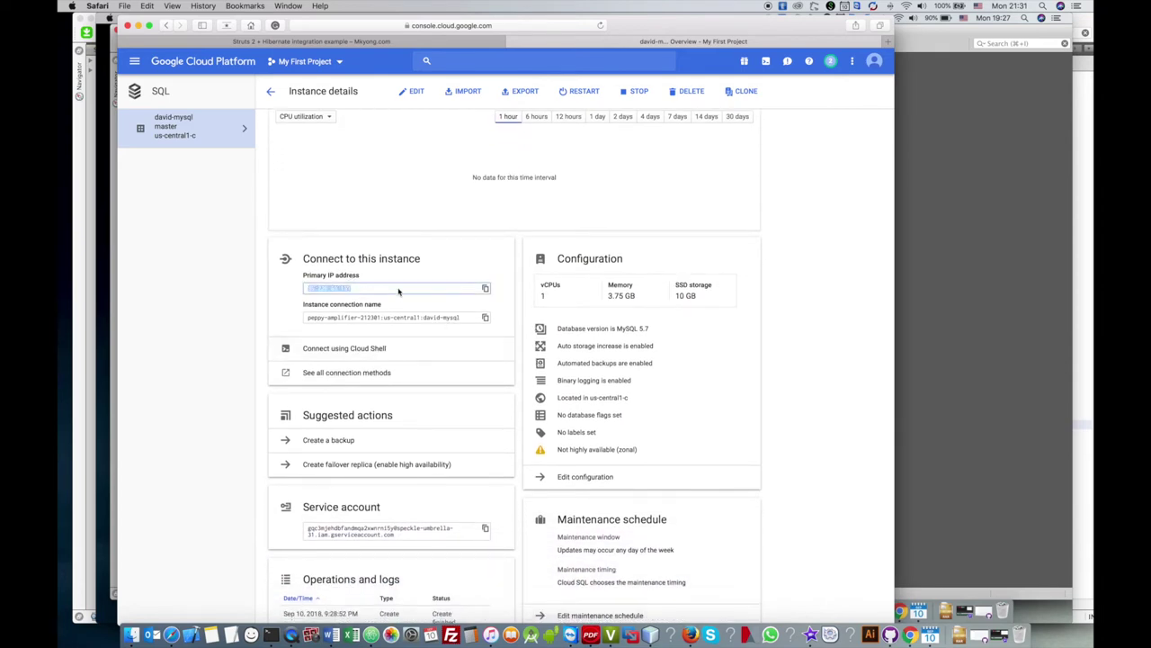
{"action": "left_click", "coordinate": [485, 287]}
{"action": "scroll", "coordinate": [513, 202], "scroll_direction": "down", "scroll_amount": 3}
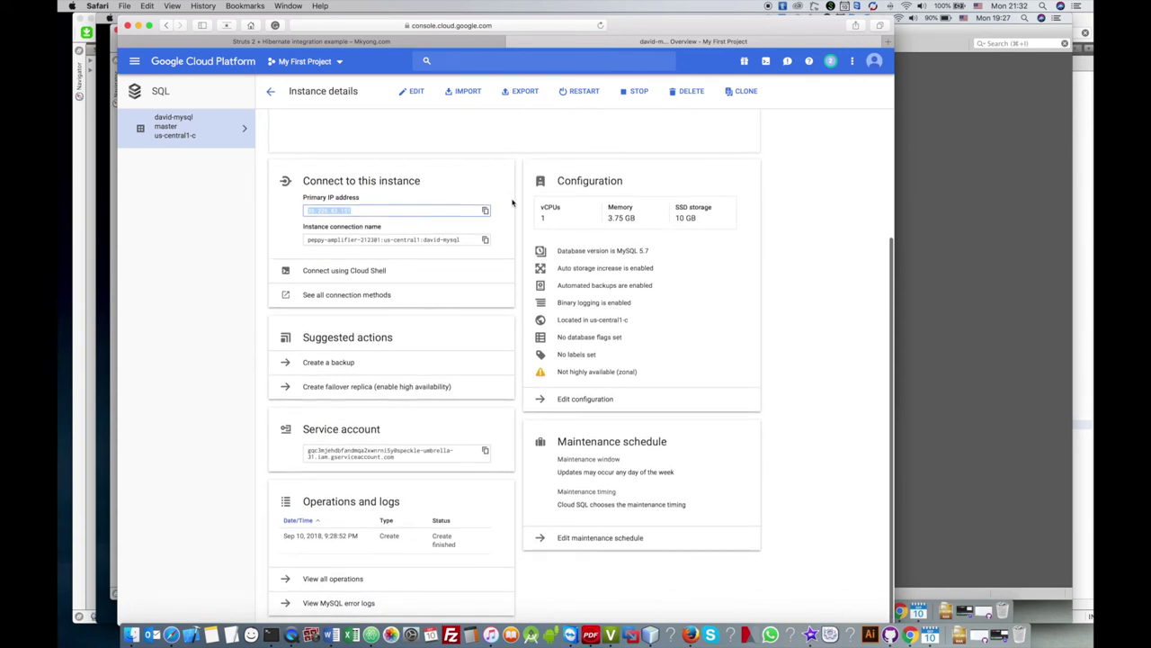
{"action": "scroll", "coordinate": [513, 203], "scroll_direction": "up", "scroll_amount": 2}
{"action": "scroll", "coordinate": [512, 203], "scroll_direction": "up", "scroll_amount": 3}
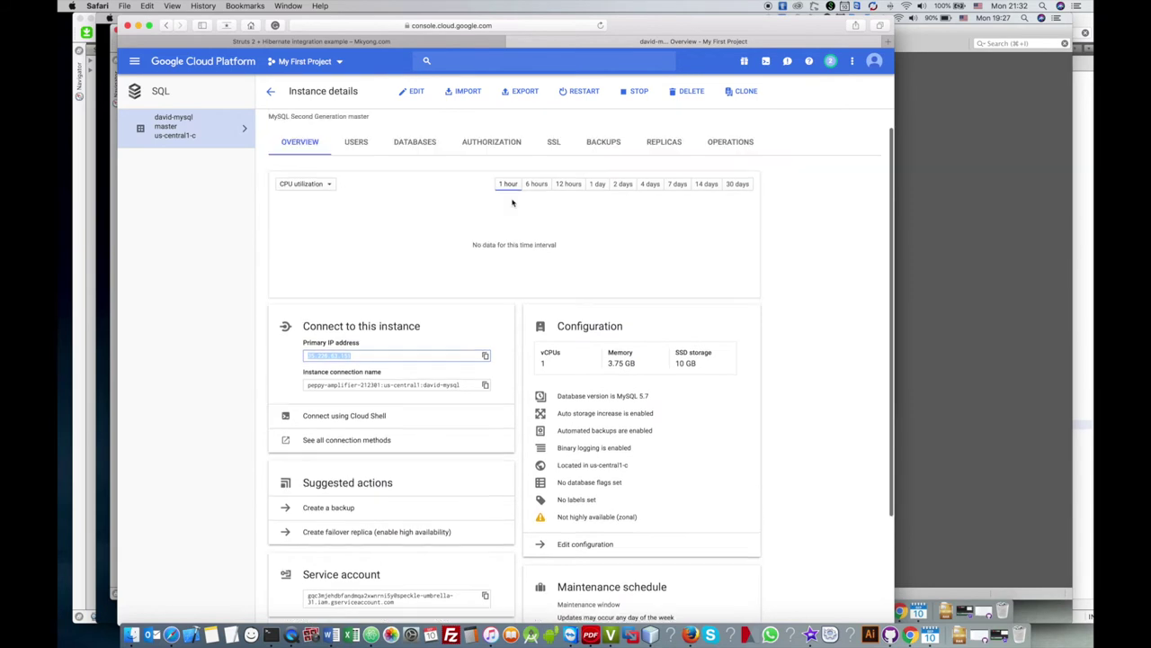
Run telnet 35.226.63.151 3306 in Terminal, then view the instance's Authorization settings.
{"action": "left_click", "coordinate": [263, 625]}
{"action": "key", "text": "Return"}
{"action": "key", "text": "Return"}
{"action": "key", "text": "Return"}
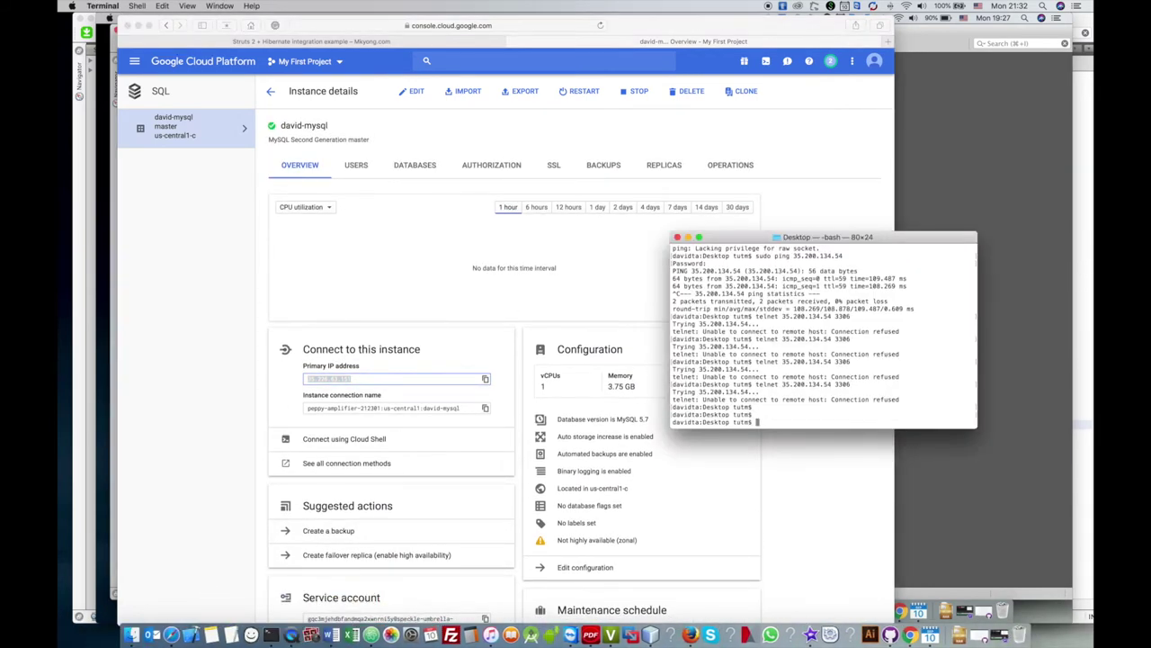
{"action": "type", "text": "telnet"}
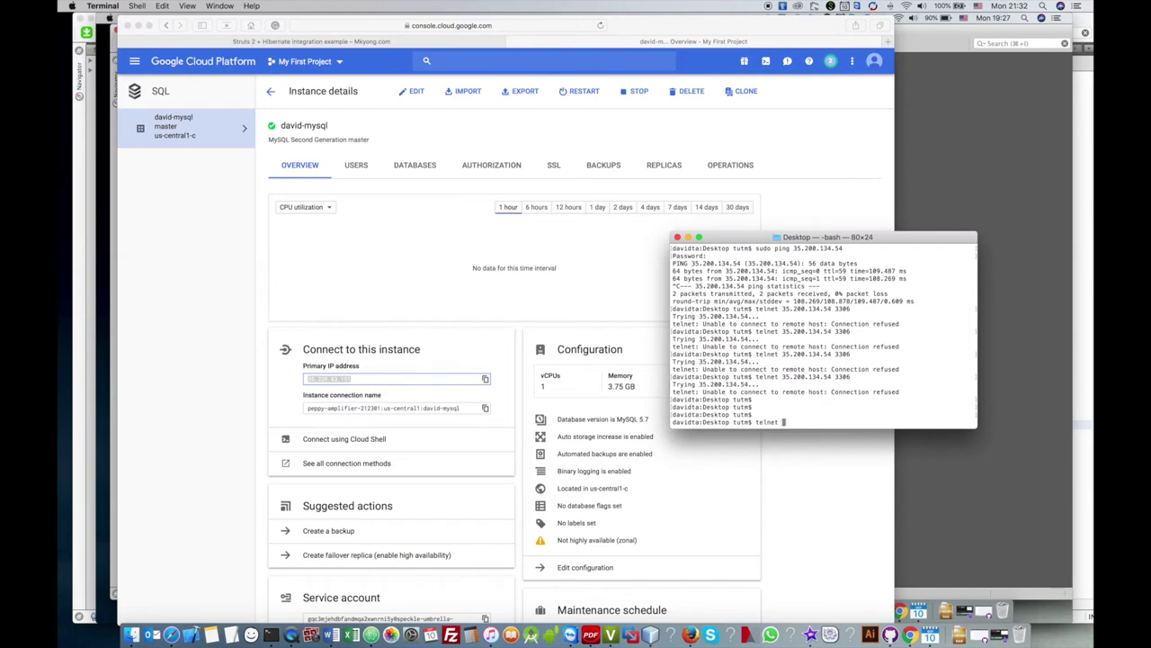
{"action": "right_click", "coordinate": [812, 423]}
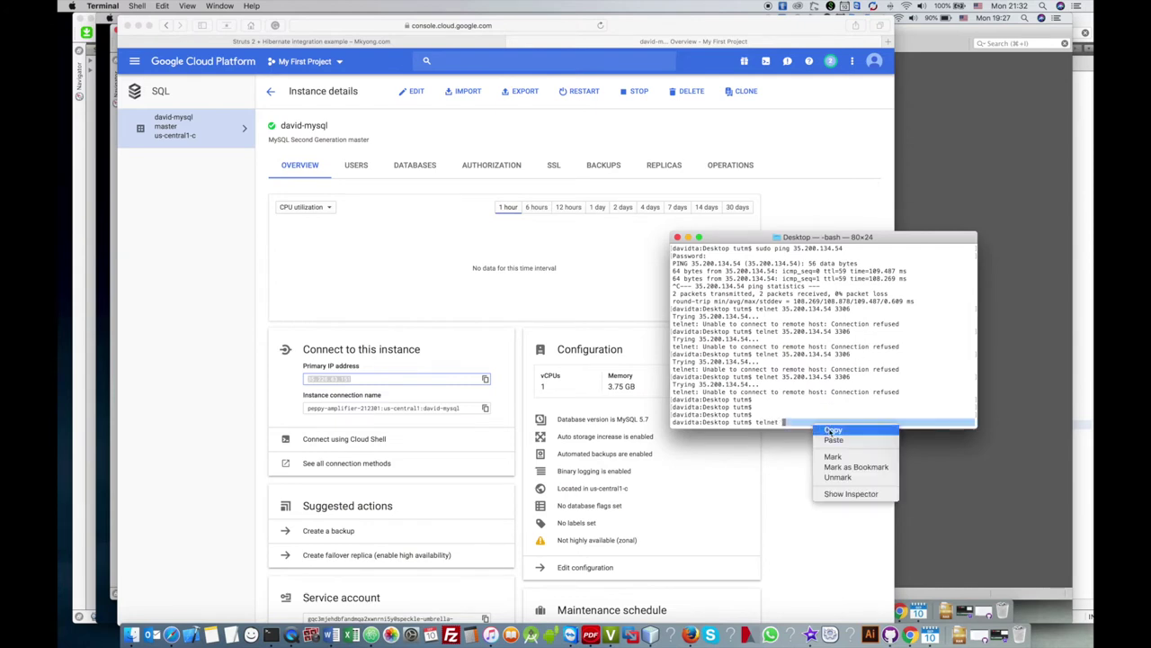
{"action": "left_click", "coordinate": [823, 439]}
{"action": "type", "text": "3306"}
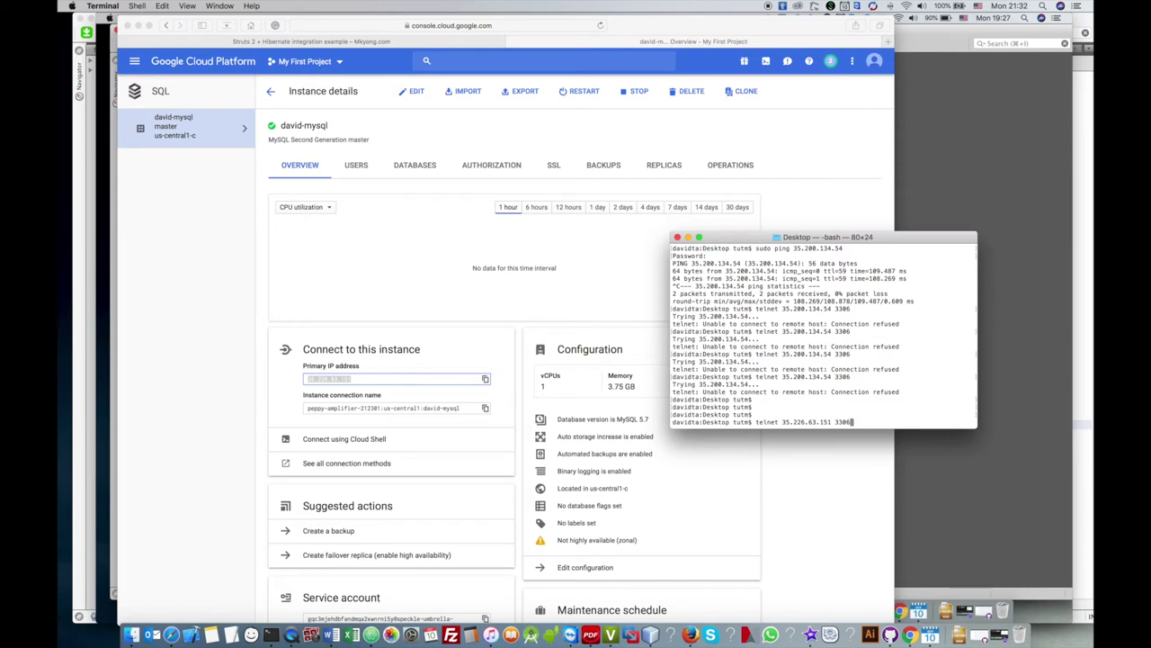
{"action": "key", "text": "Return"}
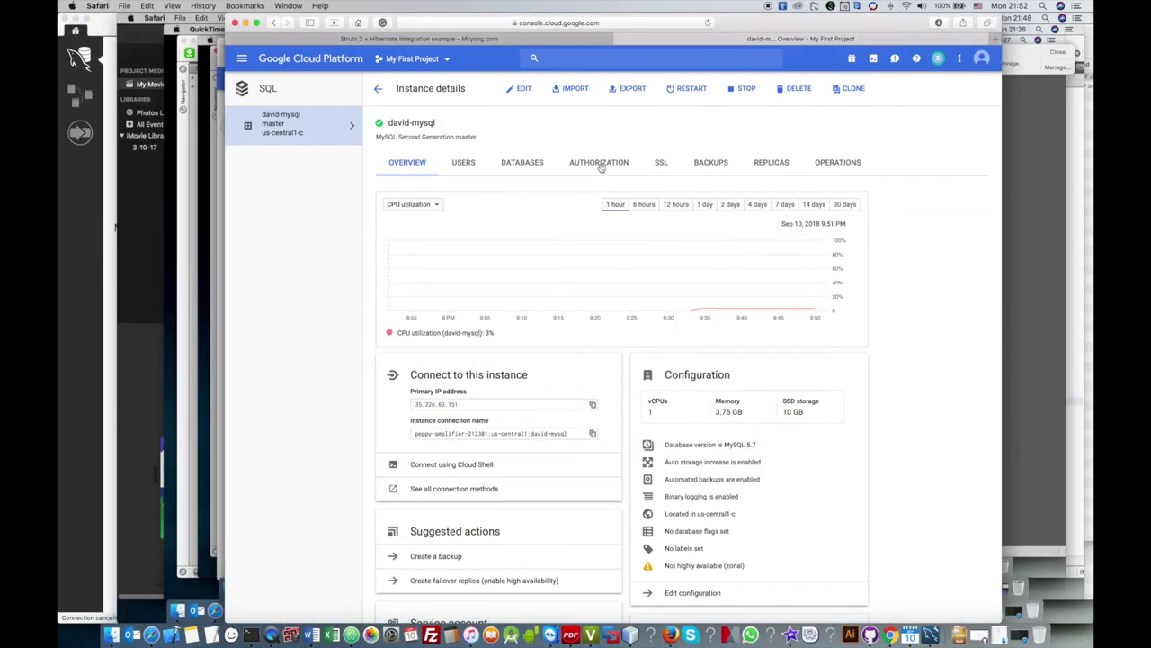
{"action": "left_click", "coordinate": [600, 164]}
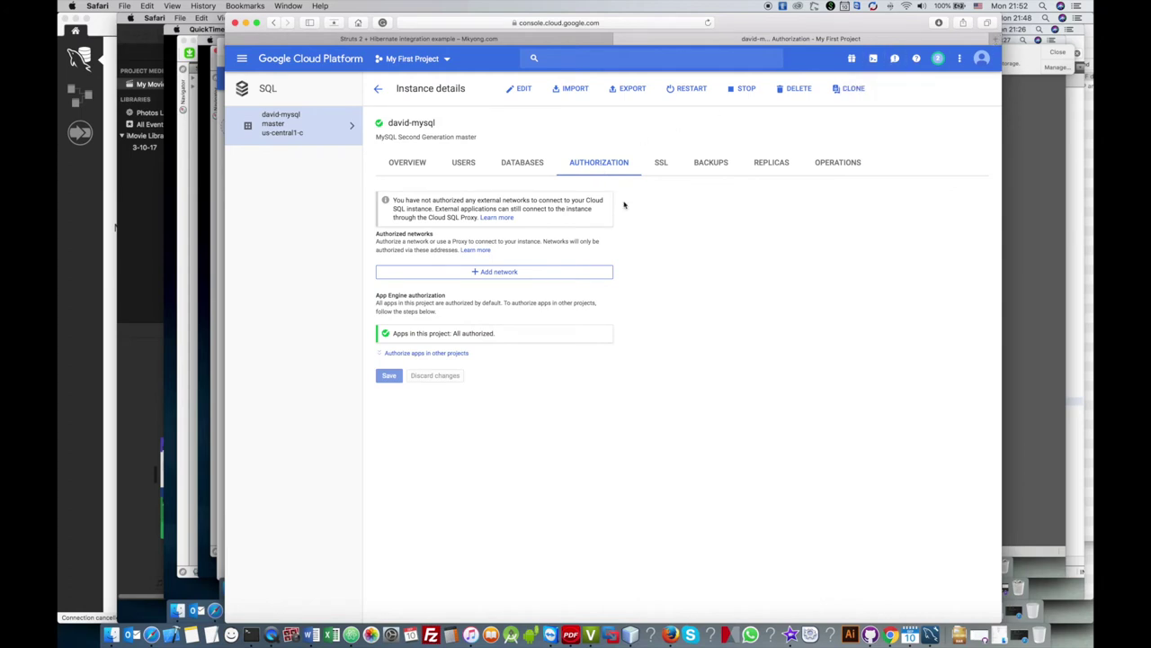
Add a new authorized network named david-macbook and open a blank browser tab.
{"action": "left_click", "coordinate": [514, 270]}
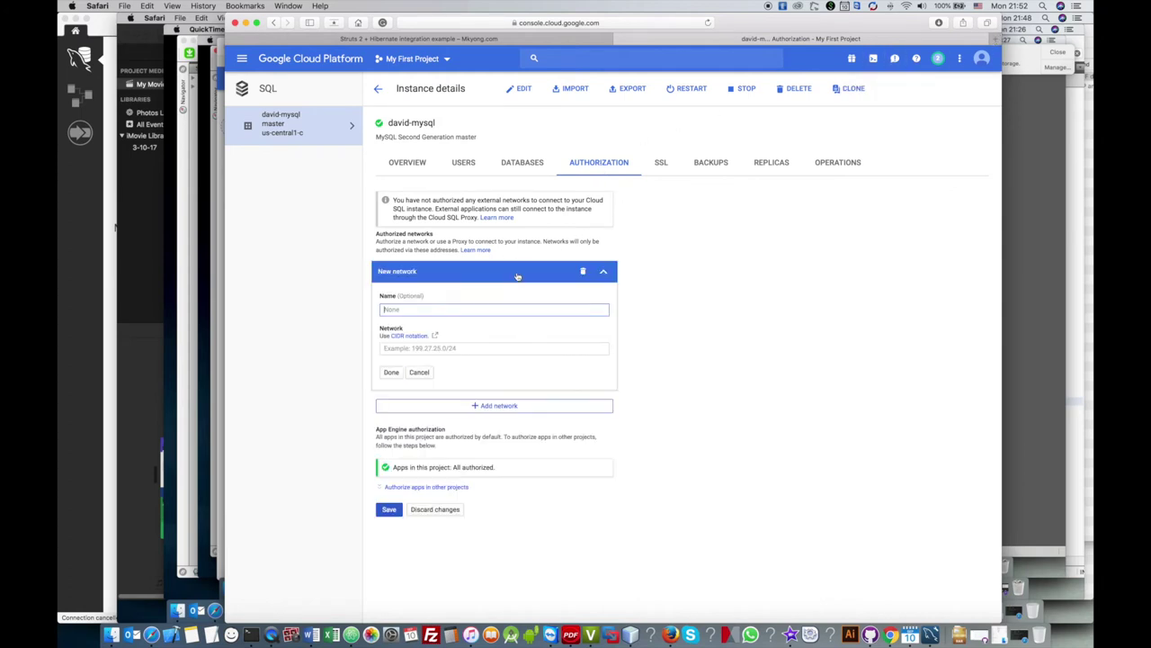
{"action": "left_click", "coordinate": [443, 309]}
{"action": "type", "text": "david-macbook"}
{"action": "left_click", "coordinate": [436, 349]}
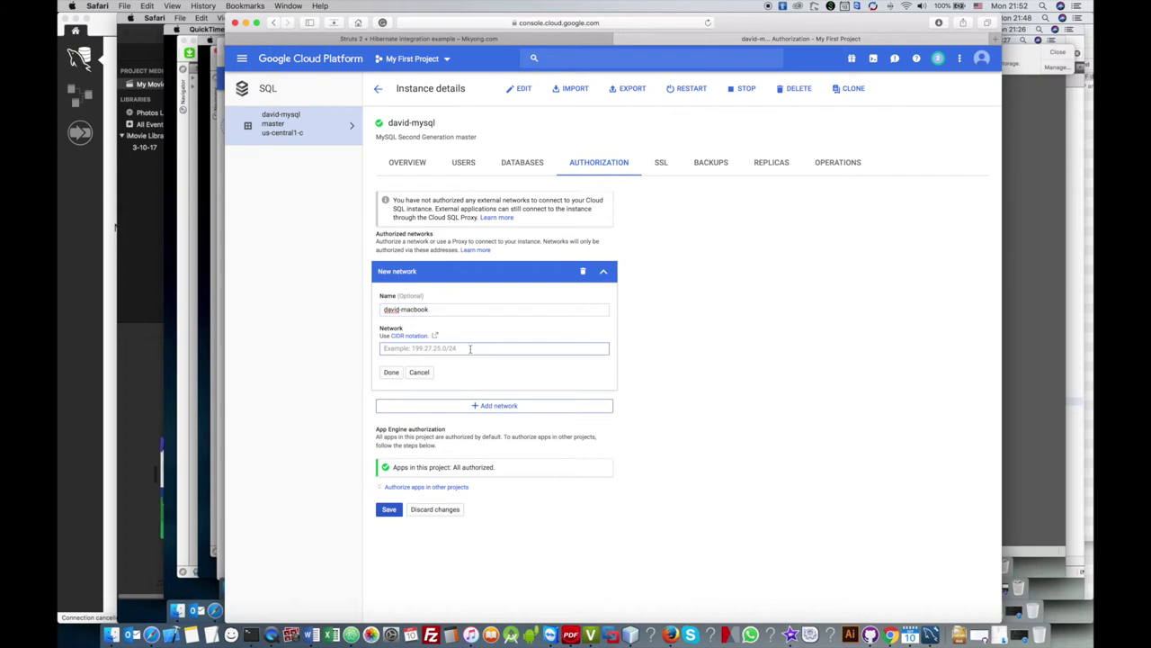
{"action": "left_click", "coordinate": [995, 40]}
{"action": "left_click", "coordinate": [547, 23]}
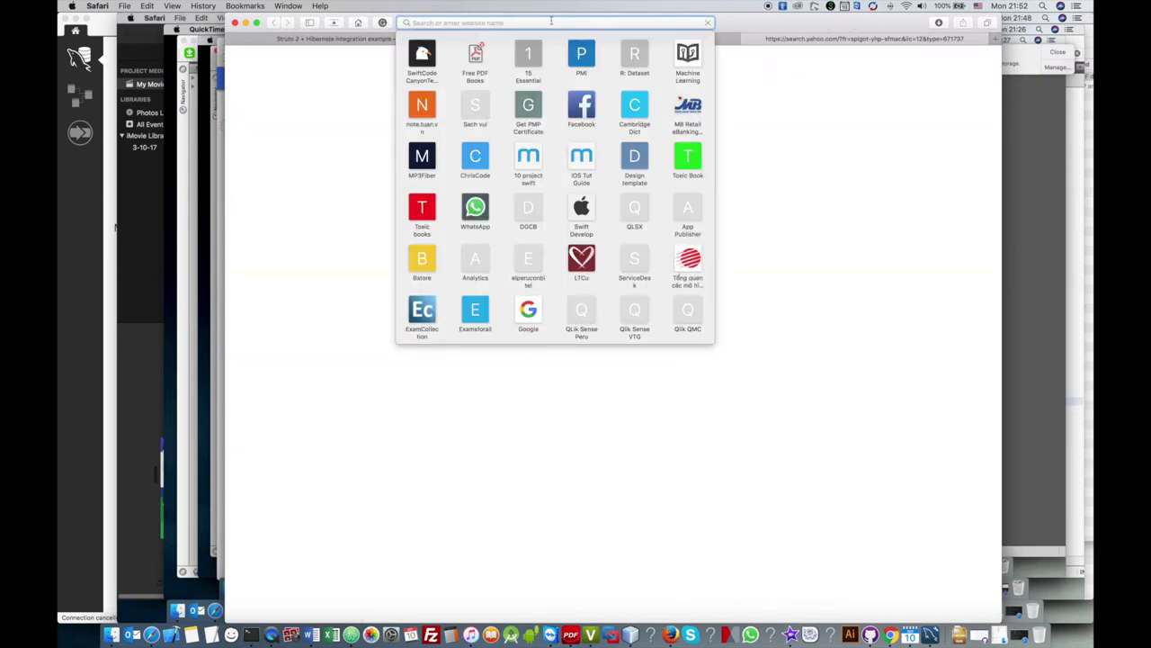
Search Google for 'what is my ip' to find the public IP.
{"action": "type", "text": "goo"}
{"action": "key", "text": "Return"}
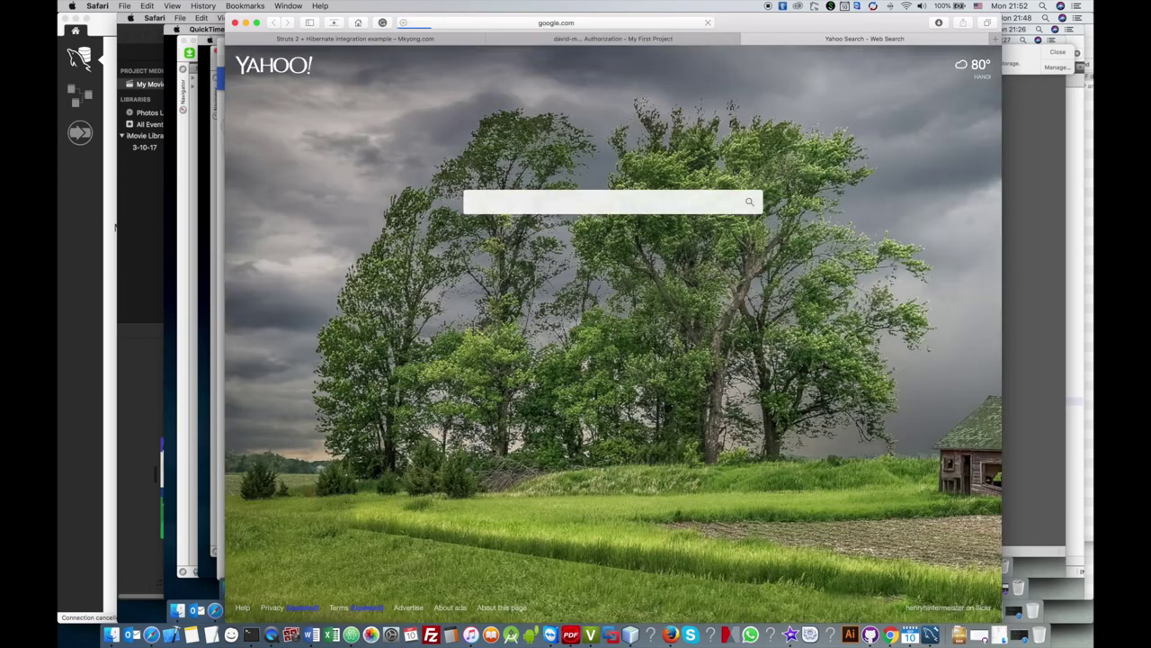
{"action": "type", "text": "what"}
{"action": "type", "text": "is my ip"}
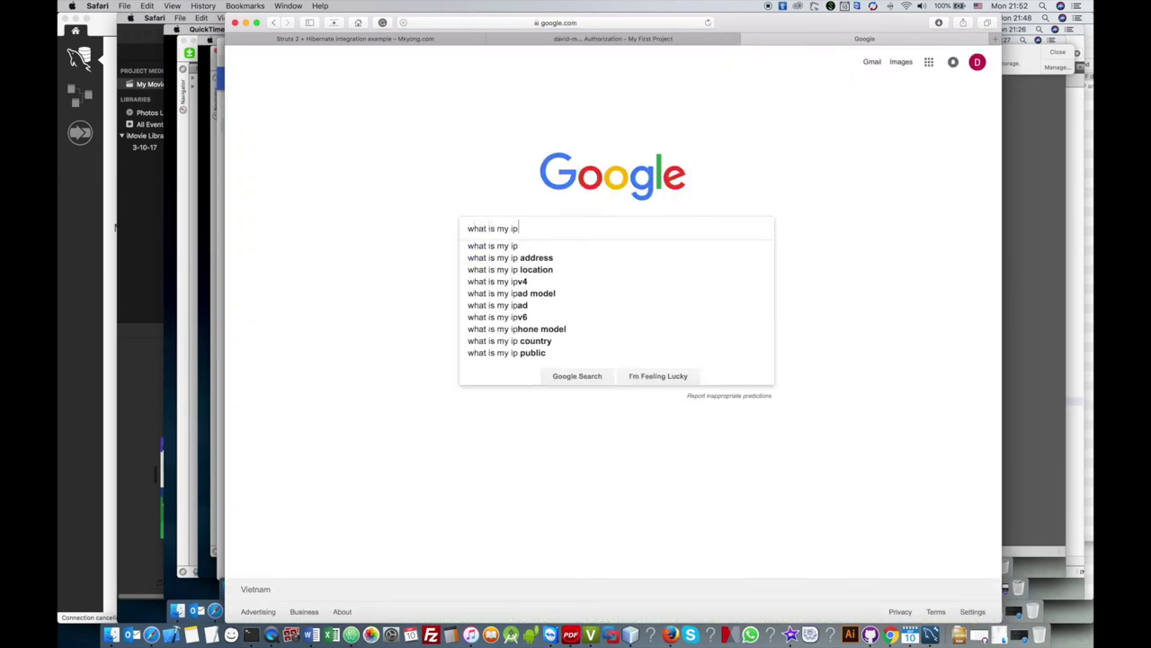
{"action": "key", "text": "Return"}
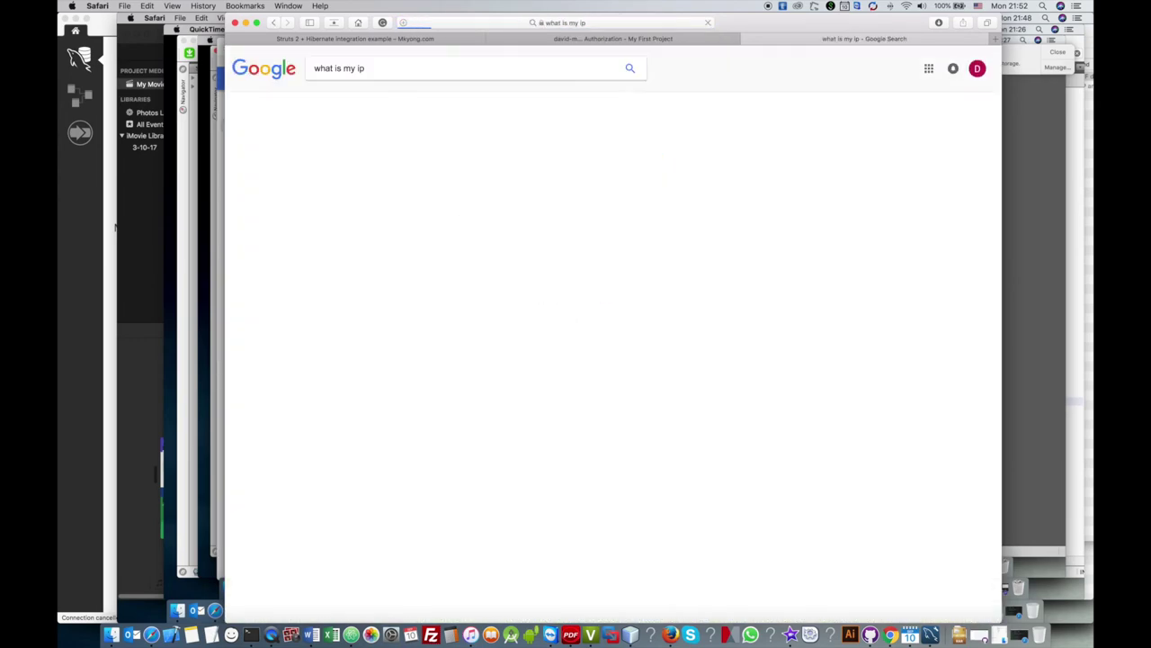
{"action": "left_click_drag", "start_coordinate": [411, 160], "coordinate": [308, 154]}
{"action": "key", "text": "super+c"}
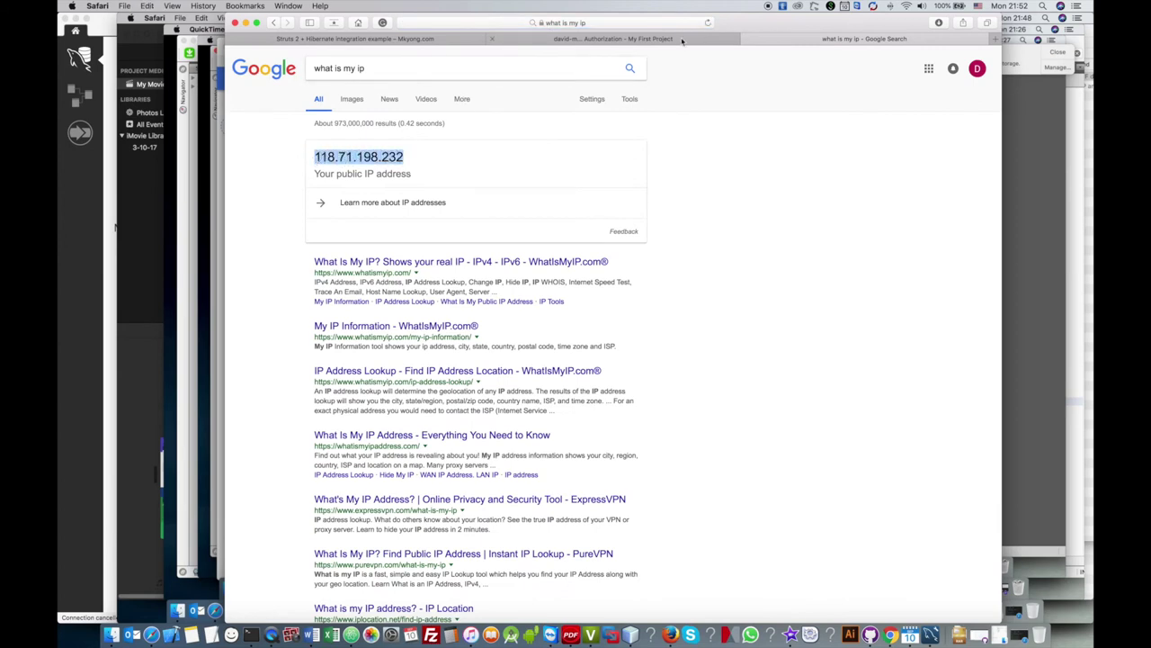
{"action": "left_click", "coordinate": [682, 40]}
{"action": "left_click", "coordinate": [451, 349]}
{"action": "key", "text": "super+v"}
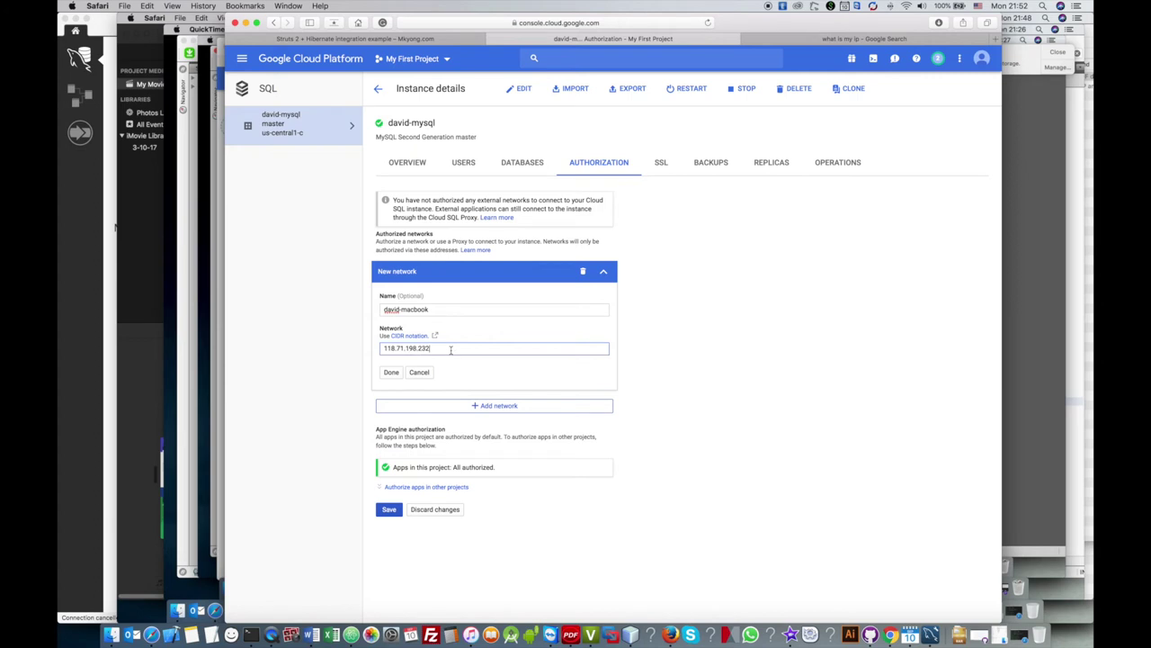
{"action": "left_click", "coordinate": [392, 372]}
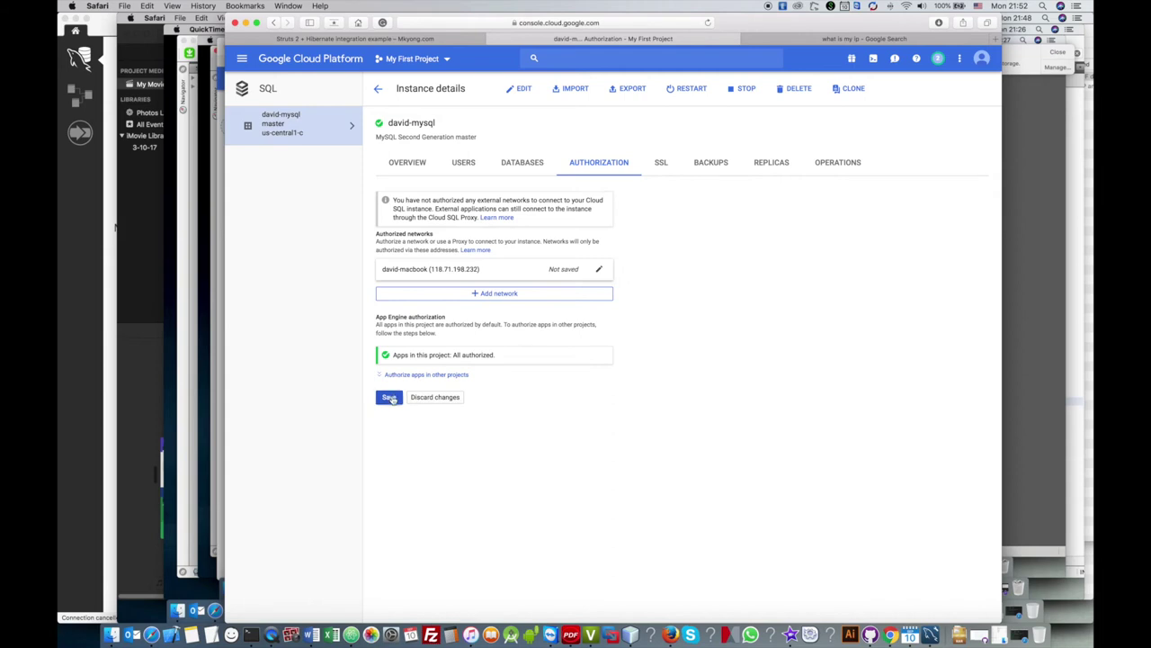
{"action": "left_click", "coordinate": [390, 397]}
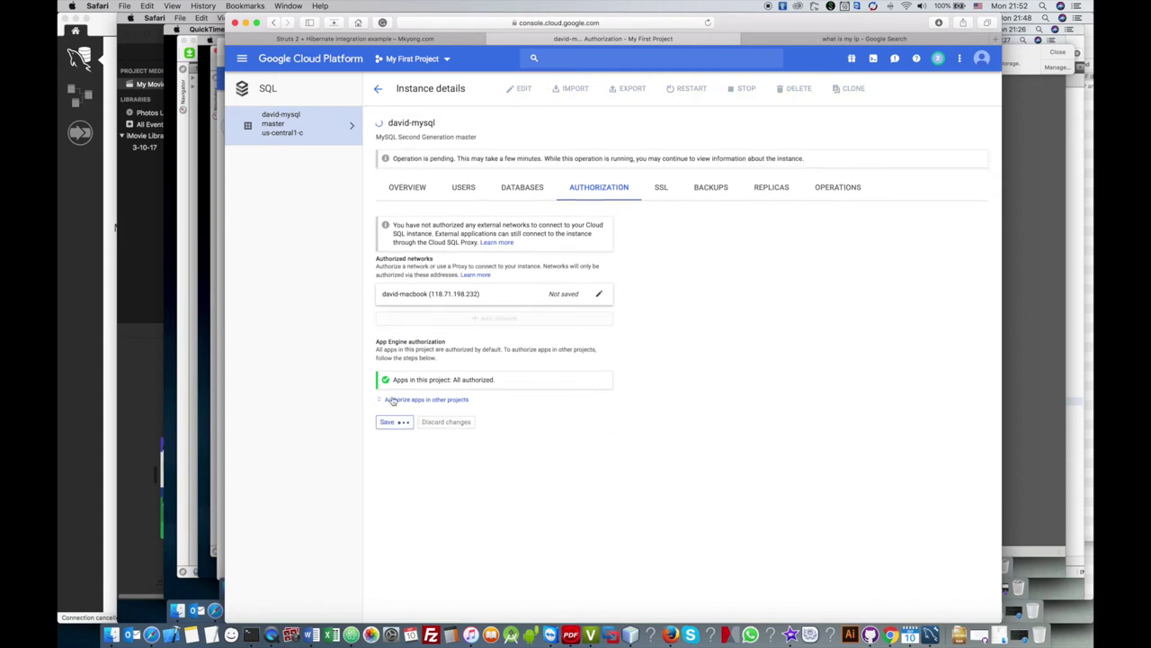
{"action": "left_click", "coordinate": [416, 188]}
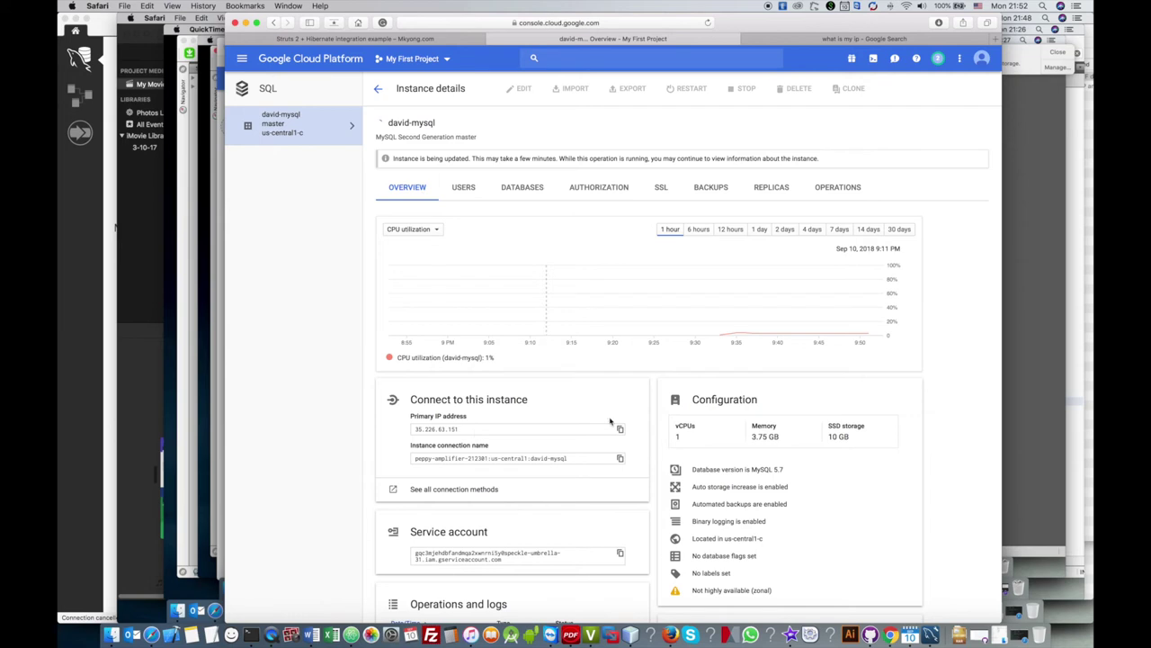
{"action": "left_click", "coordinate": [621, 430]}
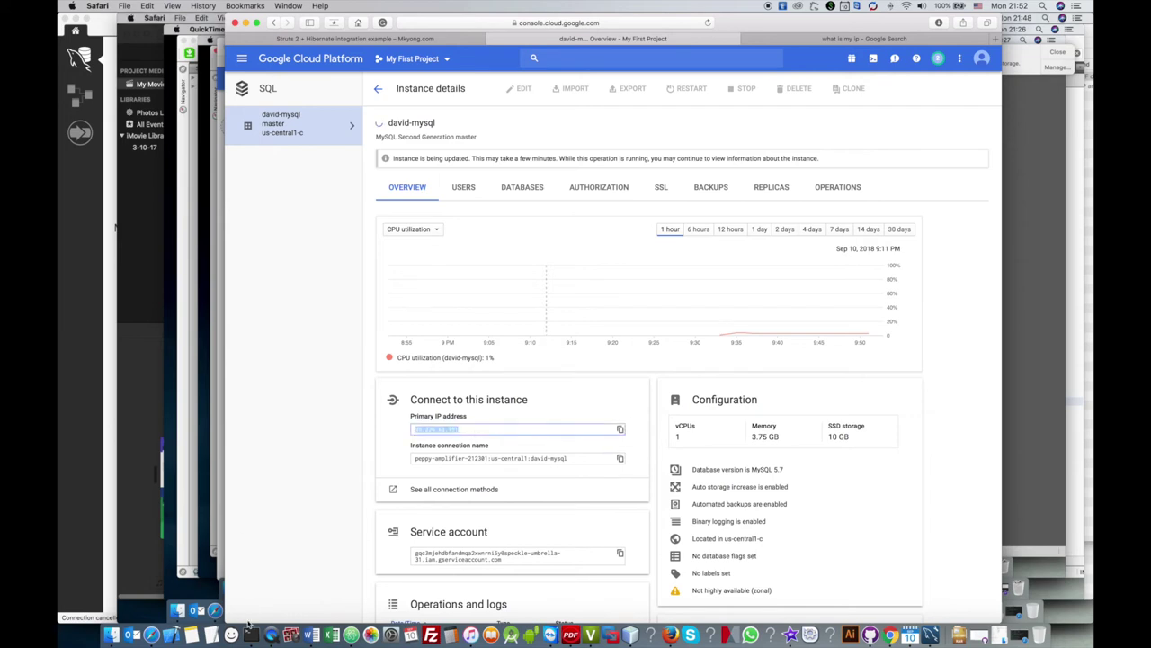
Clear the Terminal screen with the clear command.
{"action": "left_click", "coordinate": [251, 635]}
{"action": "type", "text": "ping"}
{"action": "key", "text": "BackSpace"}
{"action": "key", "text": "BackSpace"}
{"action": "key", "text": "BackSpace"}
{"action": "key", "text": "BackSpace"}
{"action": "key", "text": "BackSpace"}
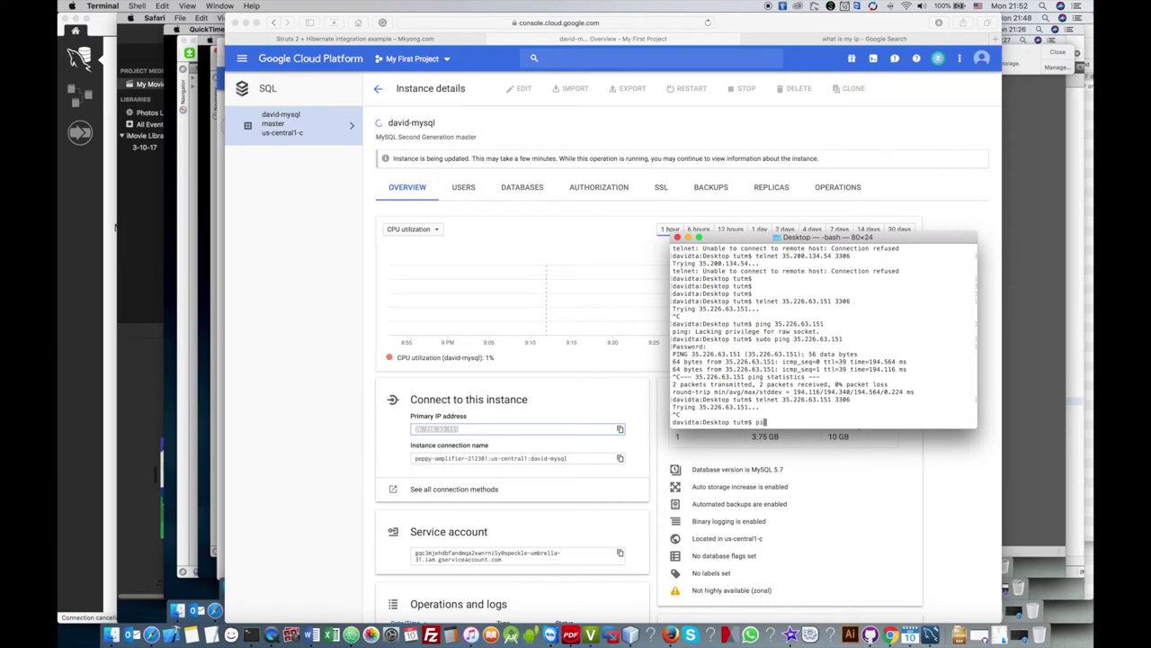
{"action": "type", "text": "clear"}
{"action": "key", "text": "Return"}
Telnet to 35.226.63.151 port 3306, reaching the MySQL 5.7.14 server, then quit.
{"action": "type", "text": "telnet"}
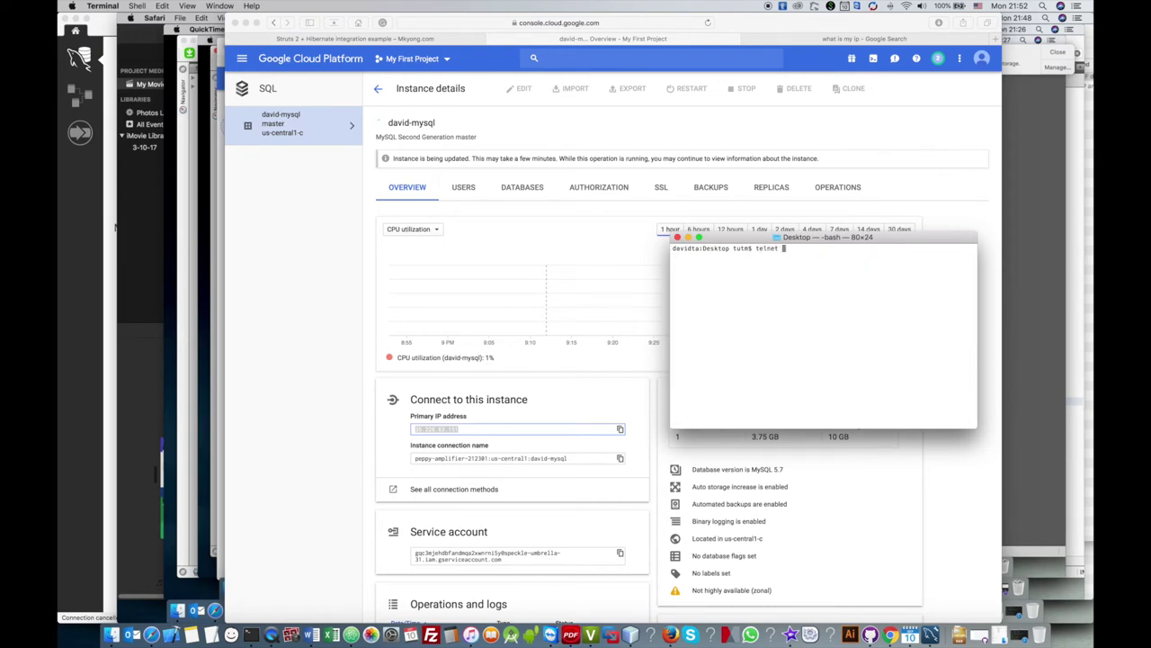
{"action": "right_click", "coordinate": [812, 252]}
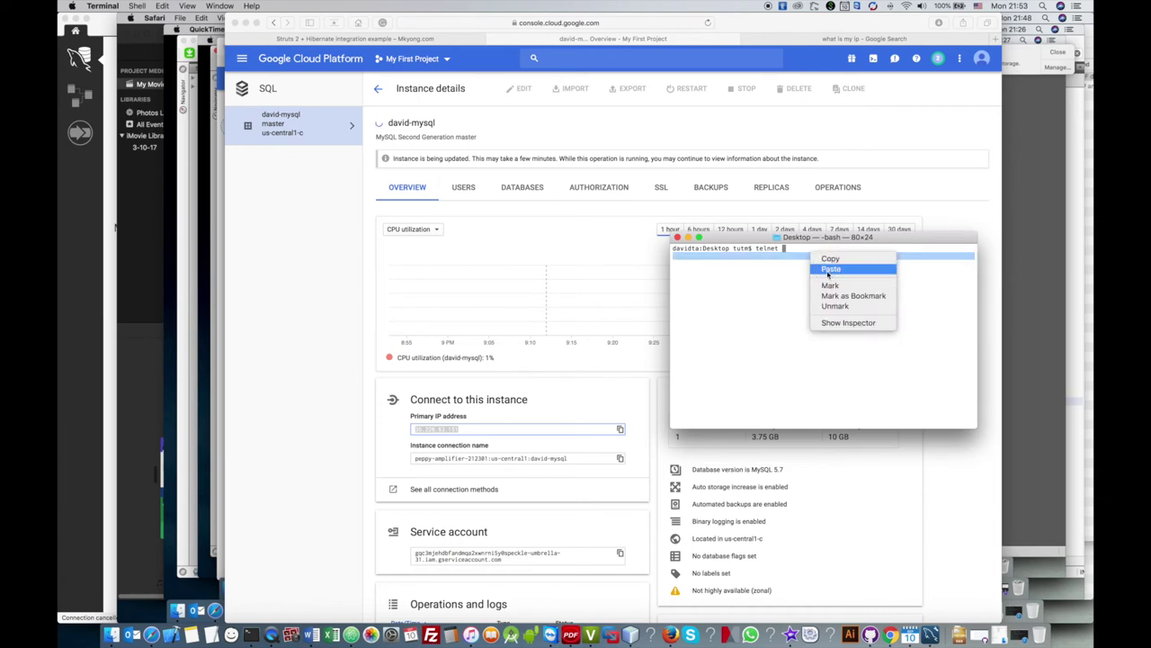
{"action": "left_click", "coordinate": [829, 270]}
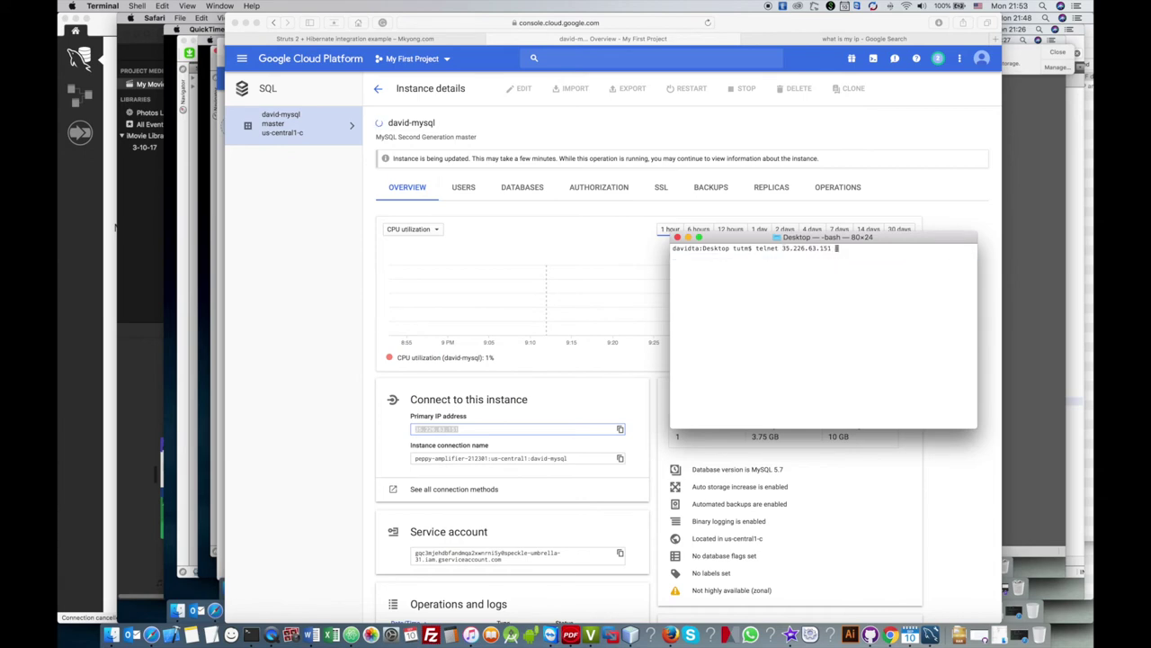
{"action": "type", "text": "3306"}
{"action": "key", "text": "Return"}
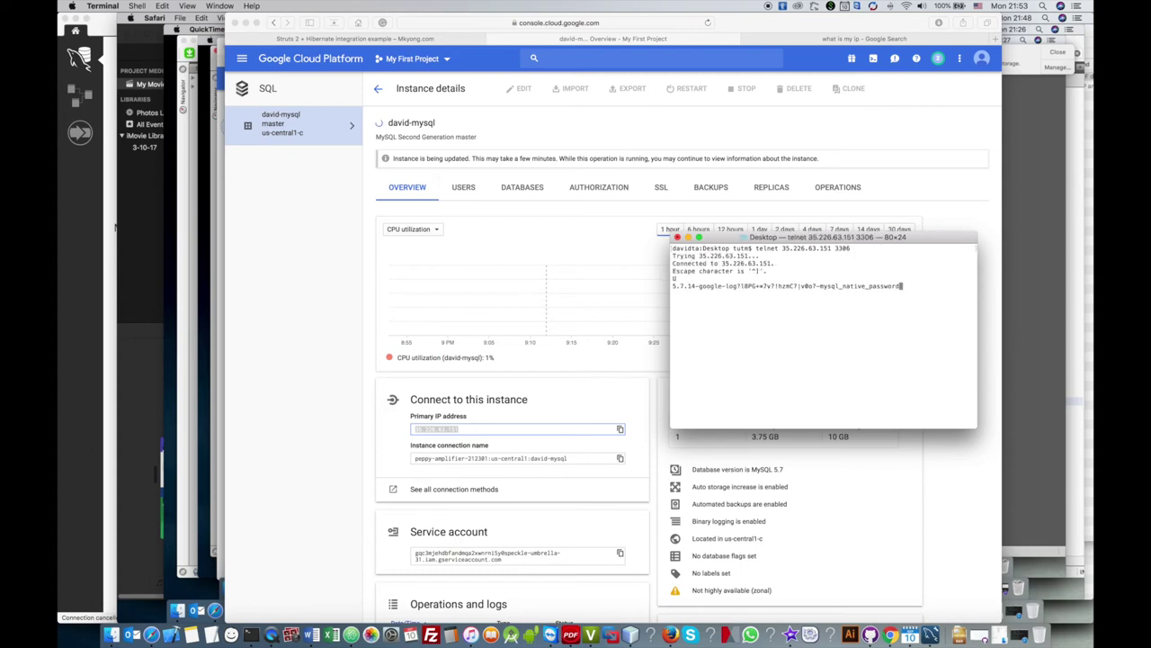
{"action": "key", "text": "ctrl+c"}
{"action": "key", "text": "Return"}
{"action": "key", "text": "Return"}
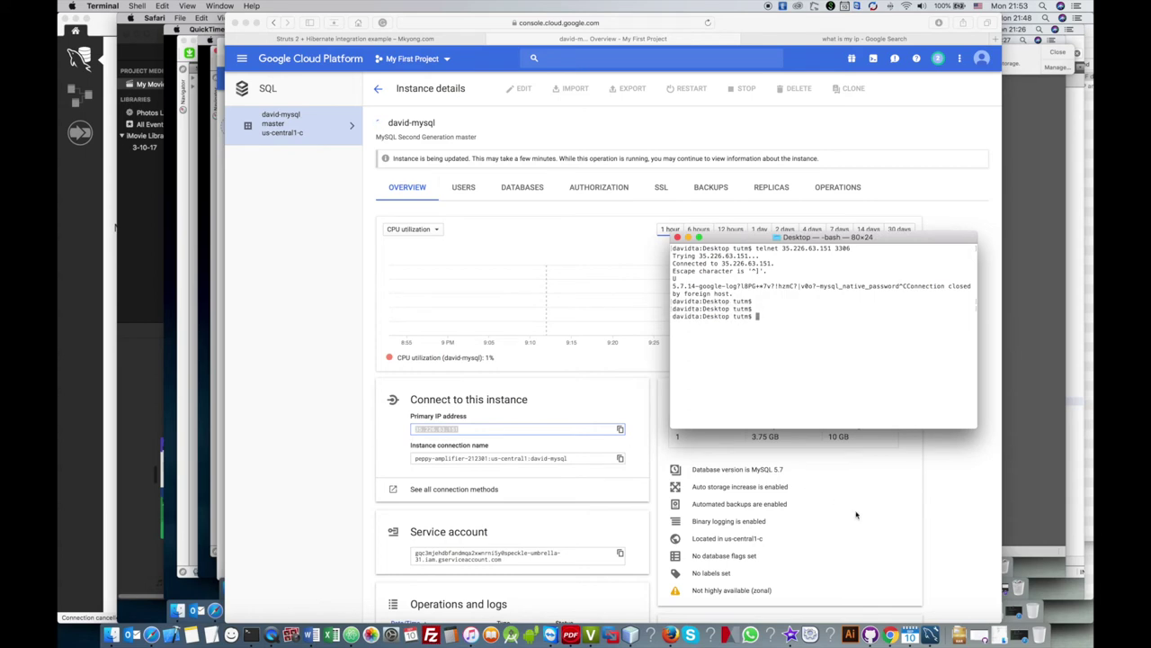
In MySQL Workbench, start a new Connect to Database connection, leaving the stored connection unset.
{"action": "left_click", "coordinate": [943, 607]}
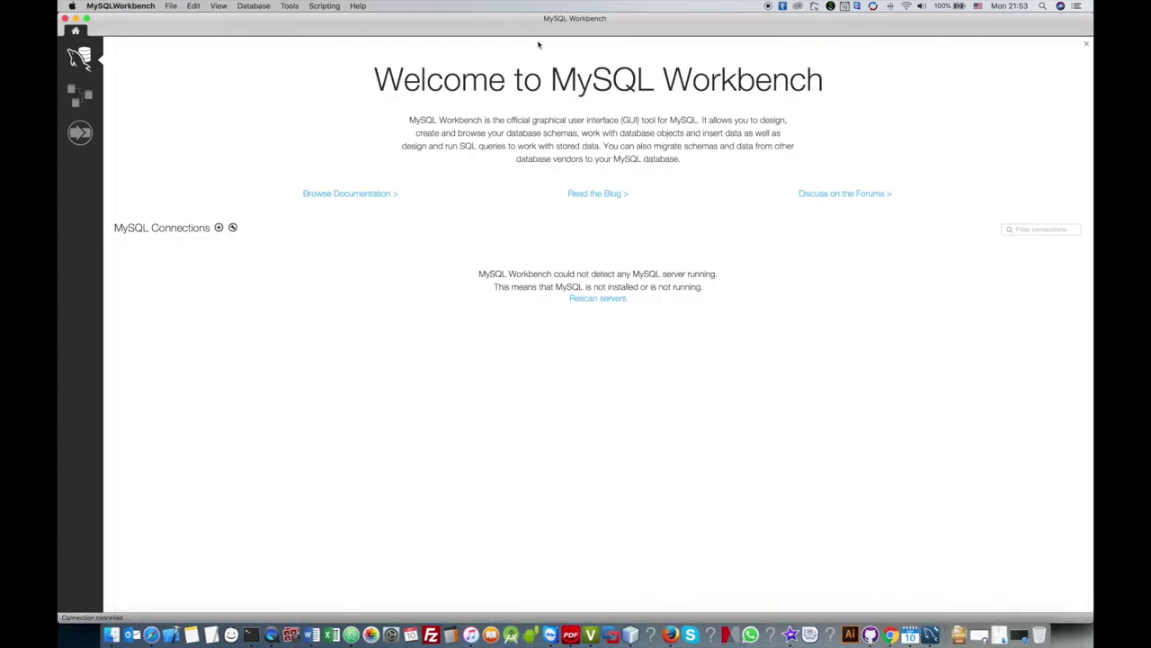
{"action": "left_click", "coordinate": [253, 5]}
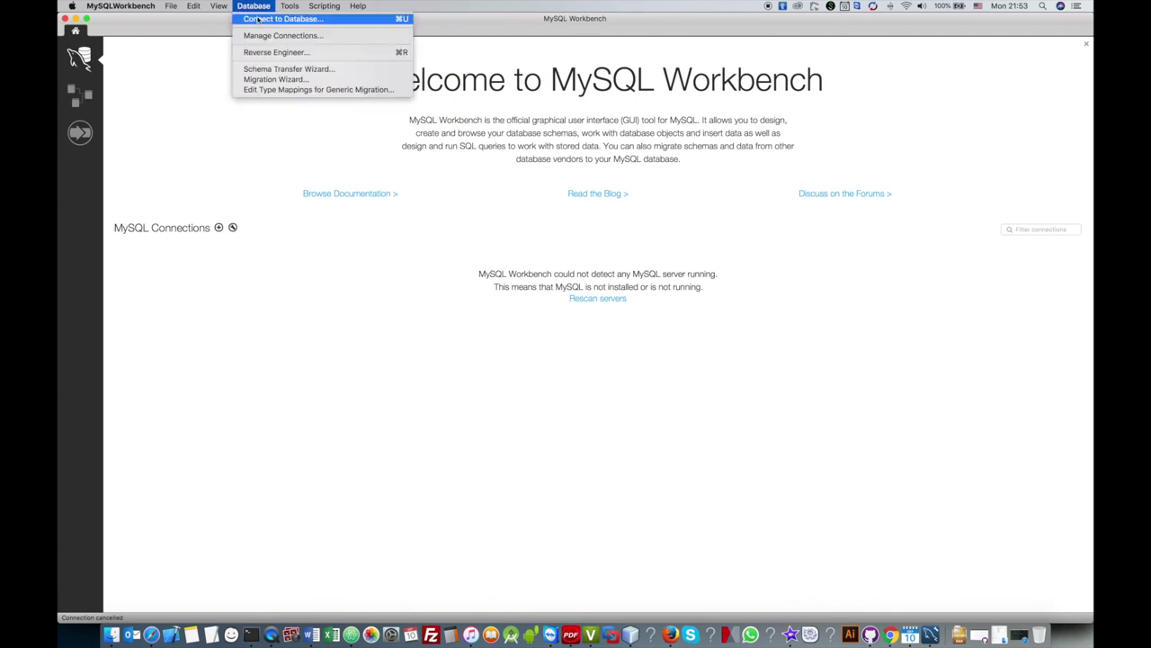
{"action": "left_click", "coordinate": [263, 22]}
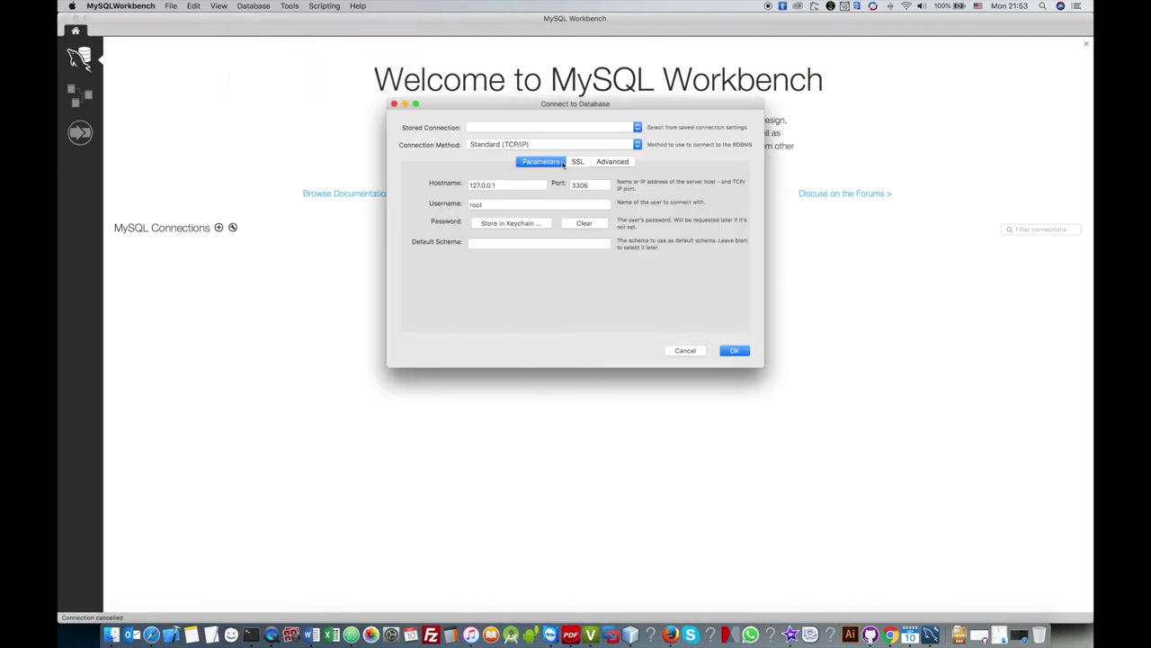
{"action": "left_click", "coordinate": [636, 126]}
{"action": "left_click", "coordinate": [630, 127]}
Replace hostname 127.0.0.1 with 35.226.63.151, keep user root, and store the password in Keychain.
{"action": "left_click", "coordinate": [504, 184]}
{"action": "left_click_drag", "start_coordinate": [506, 185], "coordinate": [430, 181]}
{"action": "key", "text": "super+v"}
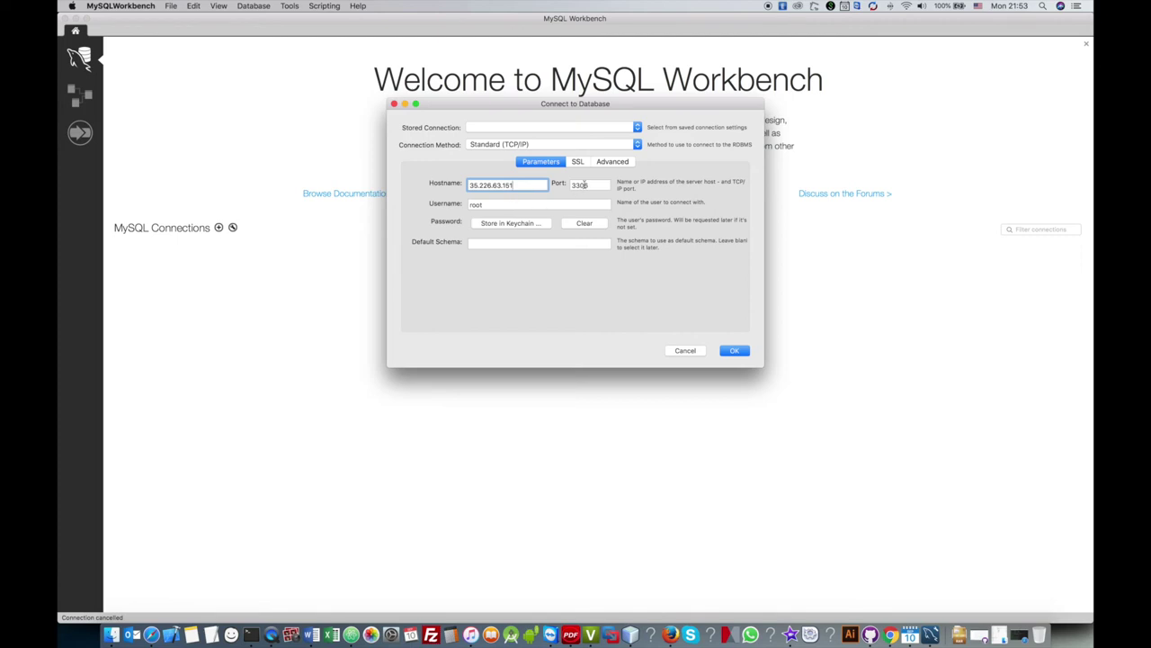
{"action": "left_click", "coordinate": [508, 205]}
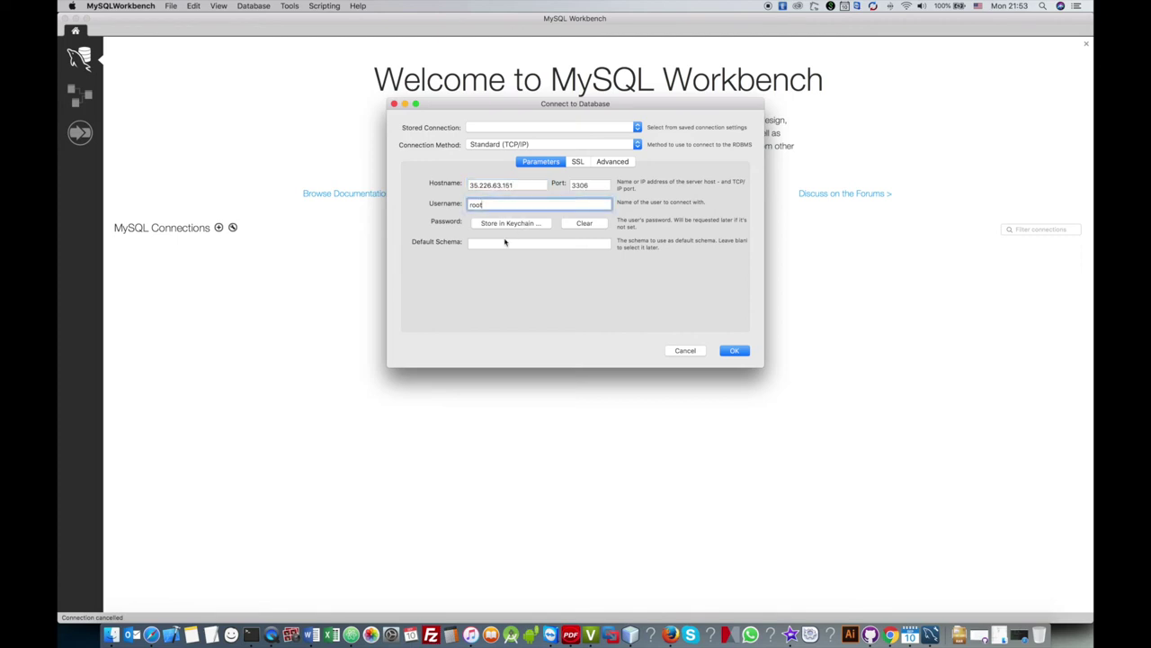
{"action": "left_click", "coordinate": [499, 225]}
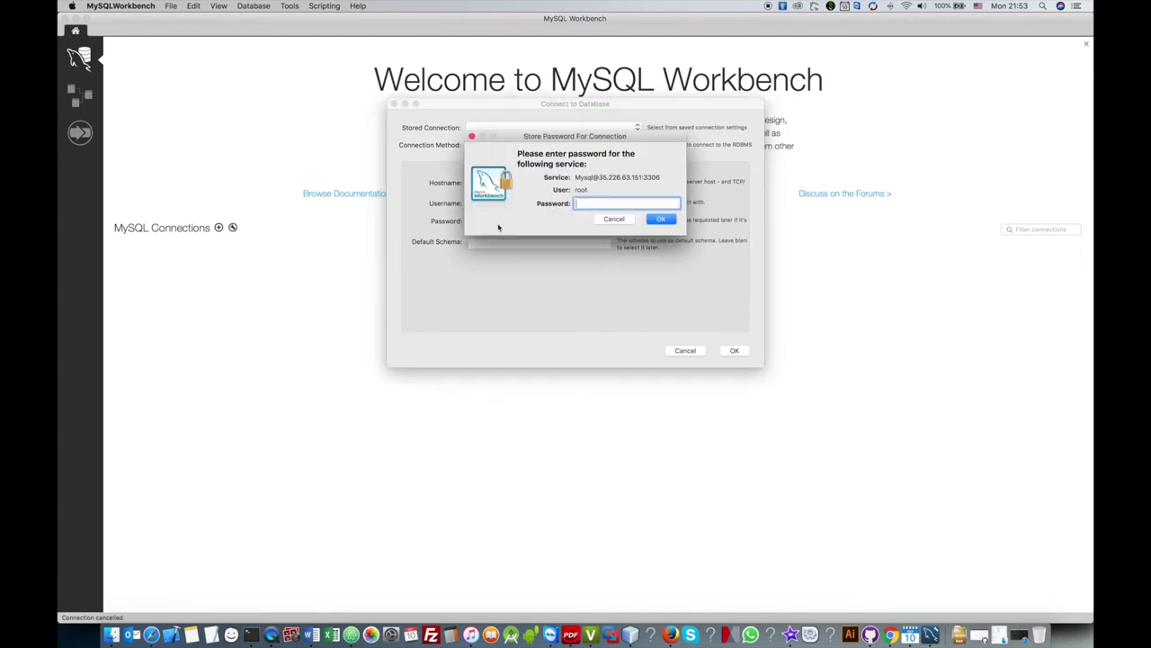